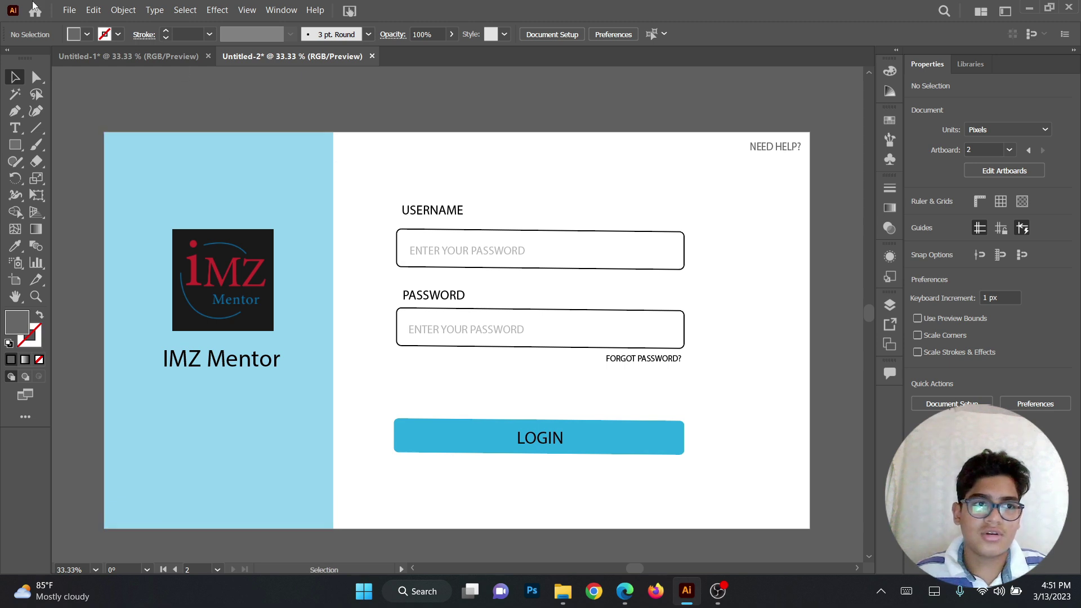
# Cancel the New Document dialog and bring the blank second artboard into view
pyautogui.click(69, 10)
pyautogui.click(86, 23)
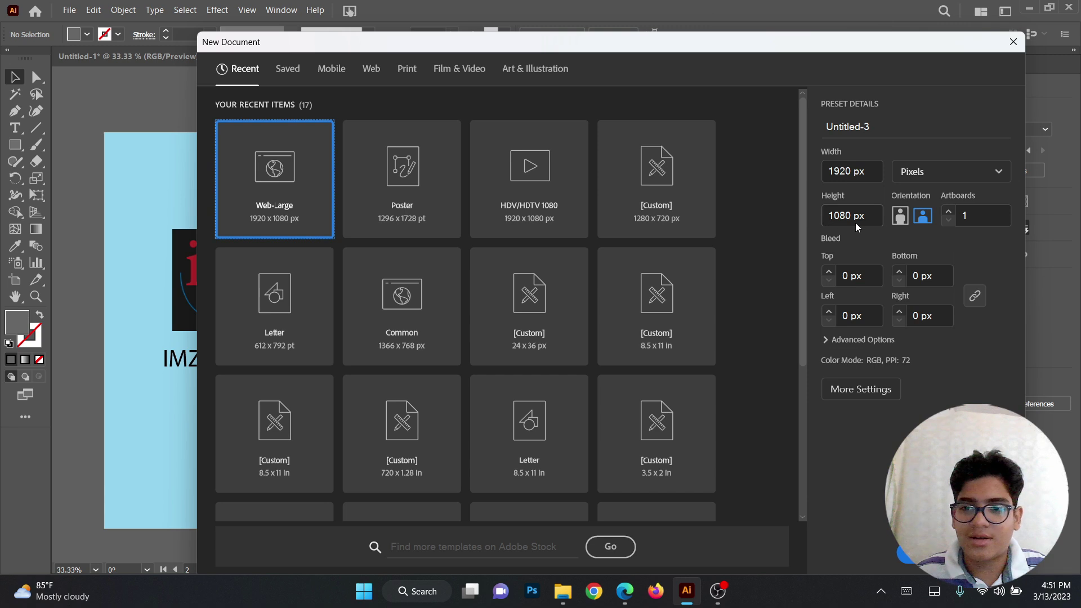
pyautogui.click(1011, 49)
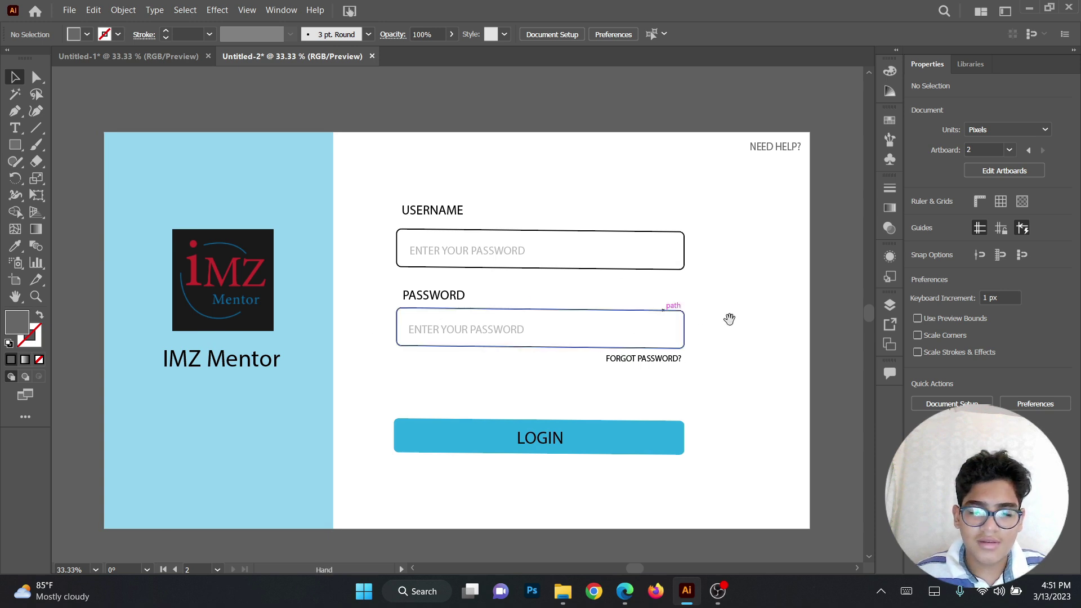
pyautogui.moveTo(727, 316); pyautogui.dragTo(430, 304)
pyautogui.moveTo(822, 299); pyautogui.dragTo(473, 300)
# Draw a full-height 606 x 1080 px rectangle along the artboard's left side
pyautogui.click(15, 146)
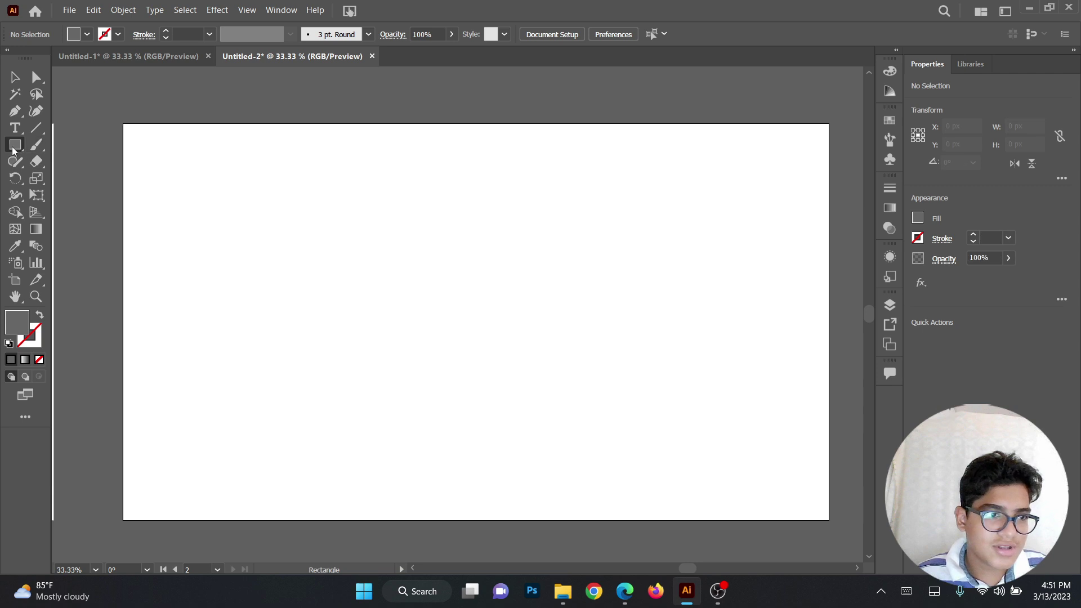
pyautogui.moveTo(124, 123); pyautogui.dragTo(346, 521)
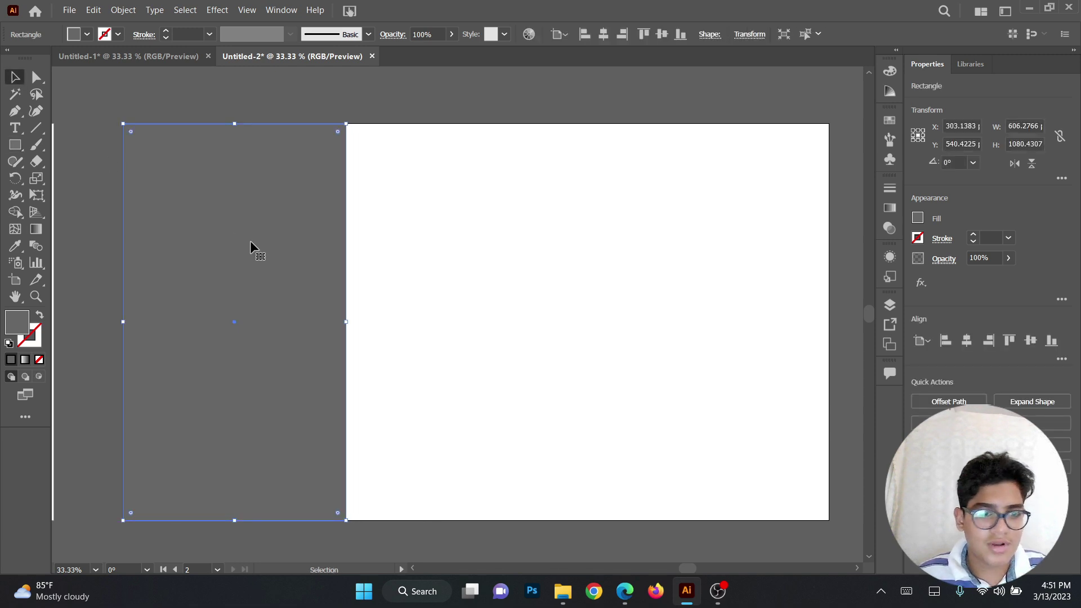
pyautogui.scroll(-1, 275, 255)
pyautogui.moveTo(275, 256); pyautogui.dragTo(415, 273)
pyautogui.press('i')
pyautogui.moveTo(326, 282); pyautogui.dragTo(490, 295)
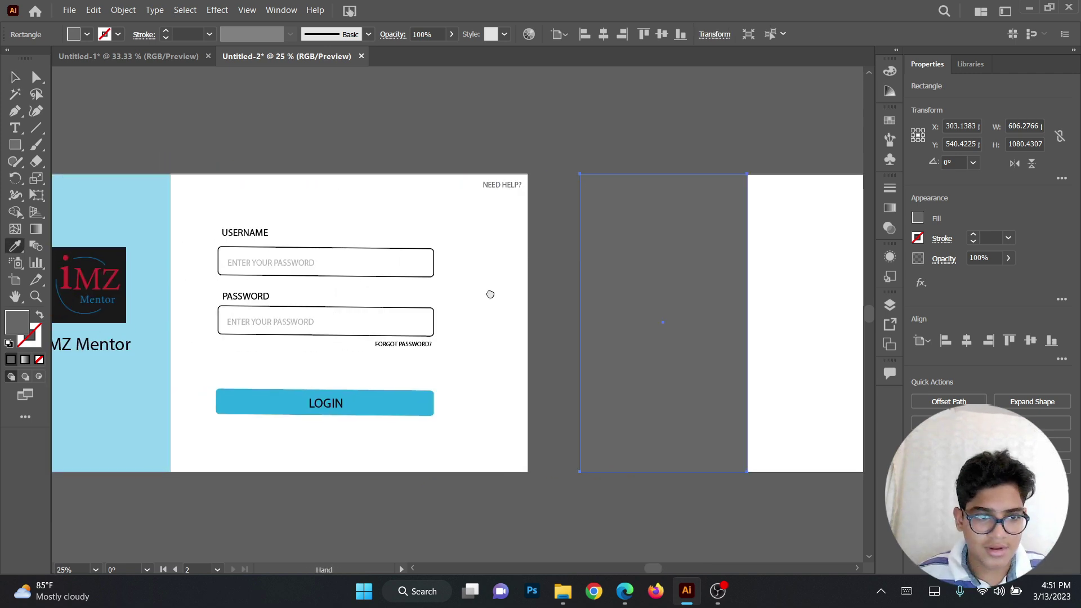
# Fill the left rectangle with the login panel's light blue using the Eyedropper
pyautogui.click(109, 210)
pyautogui.moveTo(416, 245); pyautogui.dragTo(251, 210)
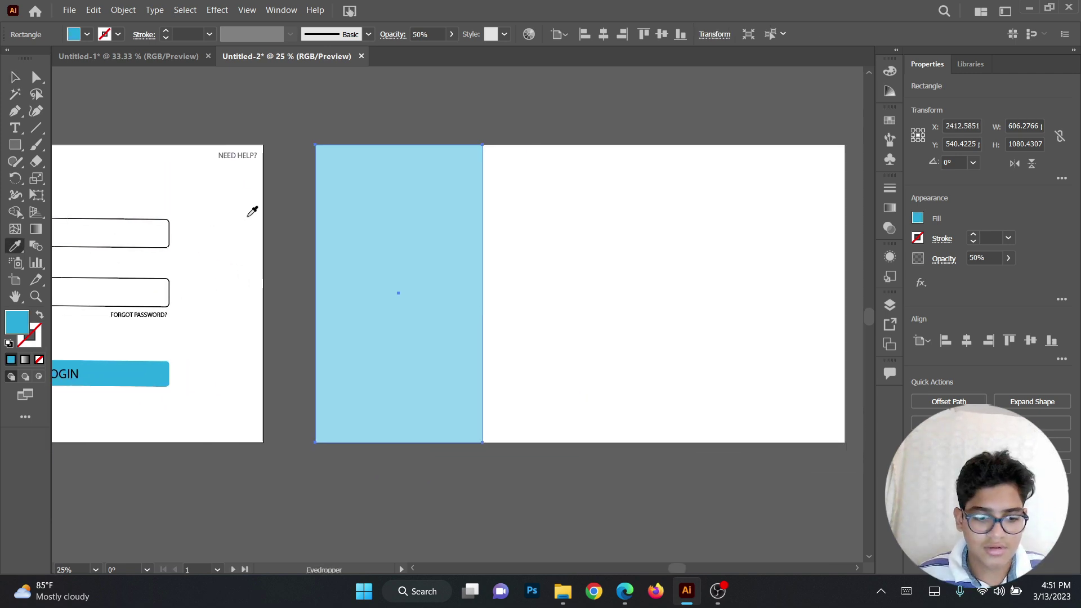
pyautogui.press('v')
pyautogui.click(375, 125)
pyautogui.doubleClick(401, 184)
pyautogui.click(323, 116)
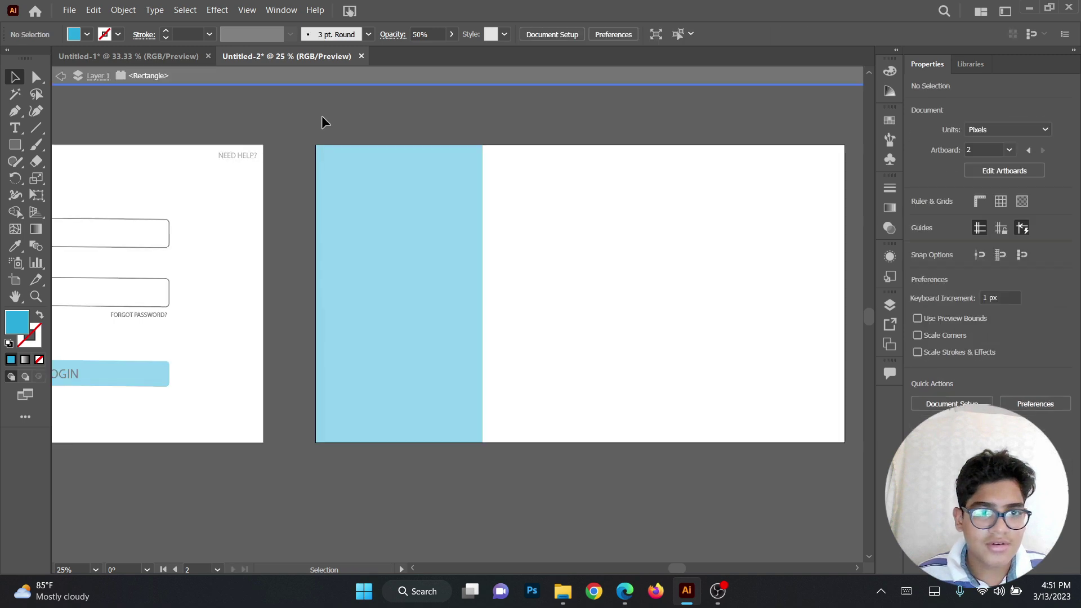
pyautogui.doubleClick(253, 107)
# Draw a 1313 x 1080 px rectangle over the artboard's right side and make it white
pyautogui.press('m')
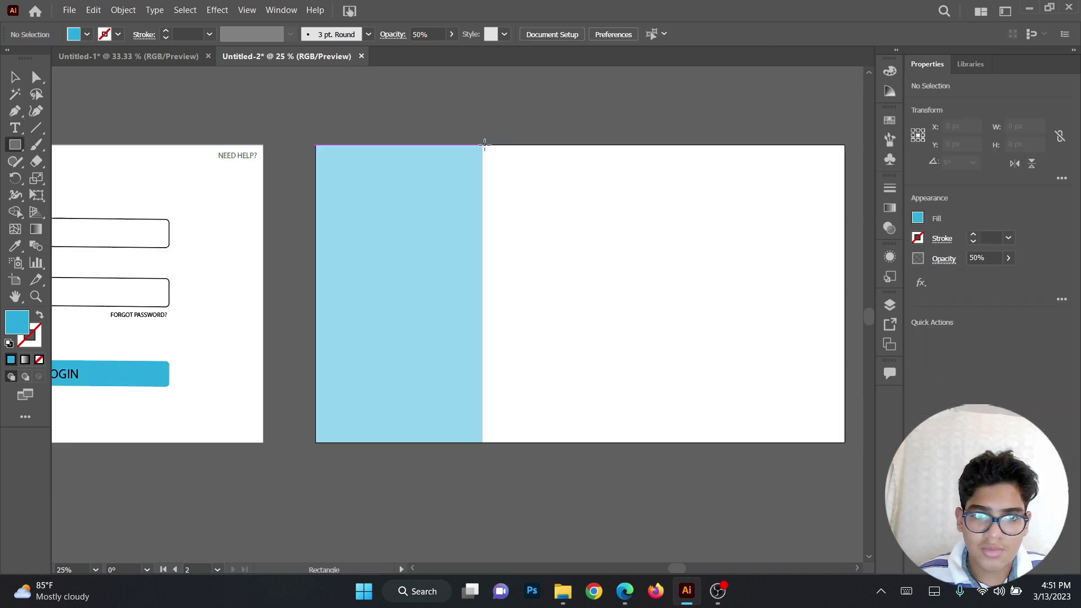
pyautogui.moveTo(482, 145); pyautogui.dragTo(845, 443)
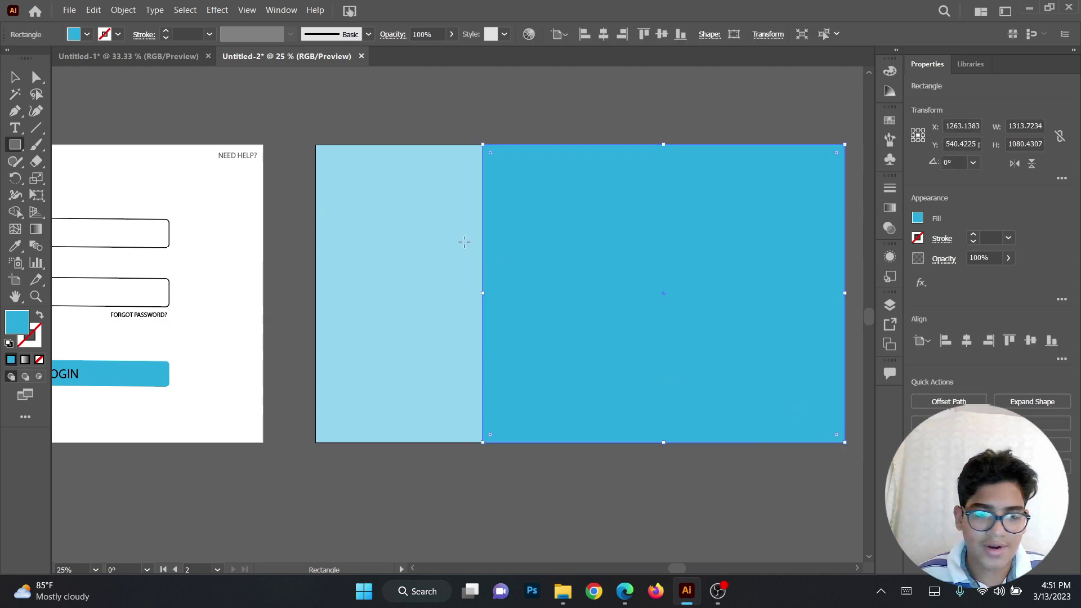
pyautogui.press('i')
pyautogui.click(234, 225)
pyautogui.press('v')
pyautogui.click(340, 87)
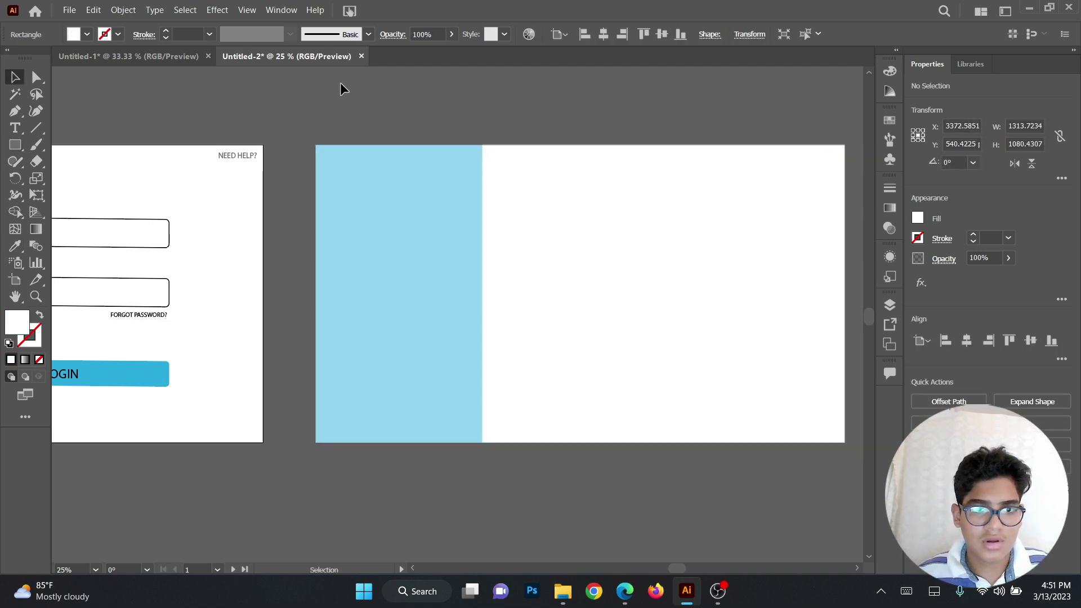
pyautogui.click(660, 211)
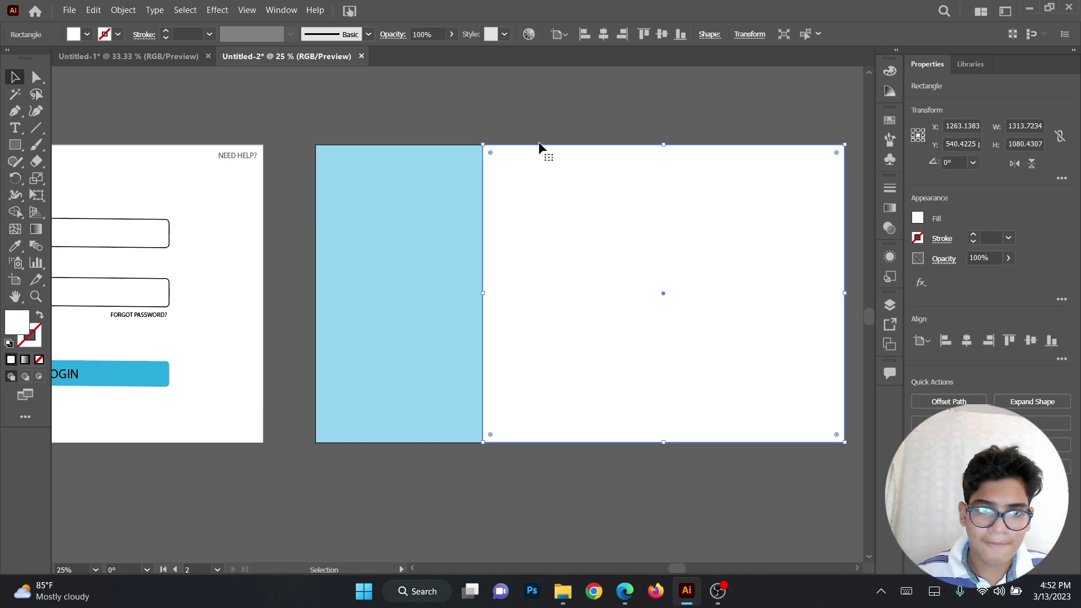
pyautogui.click(522, 125)
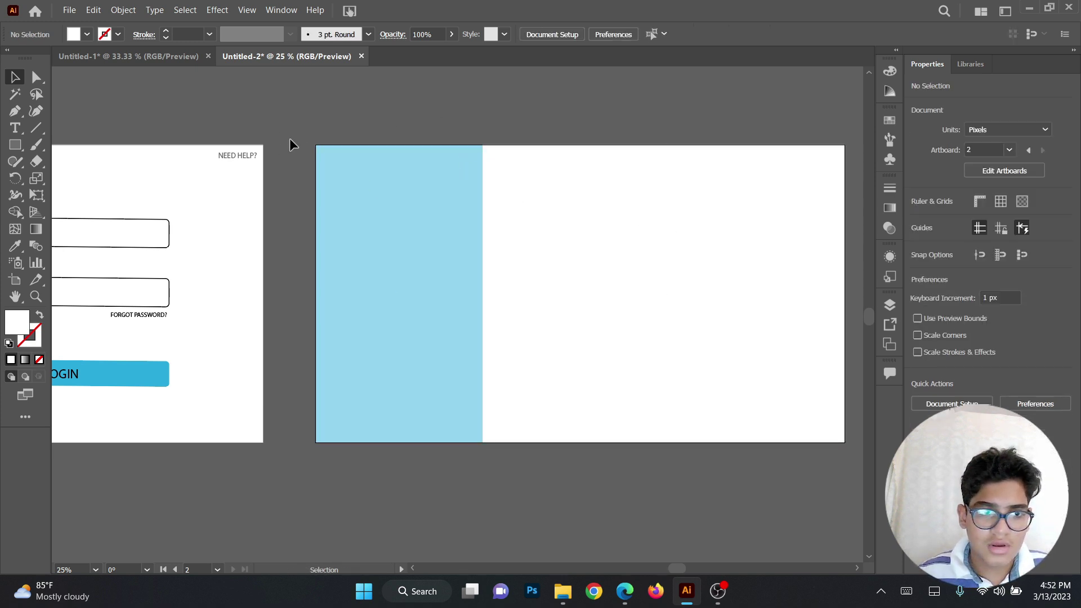
pyautogui.moveTo(289, 144); pyautogui.dragTo(581, 176)
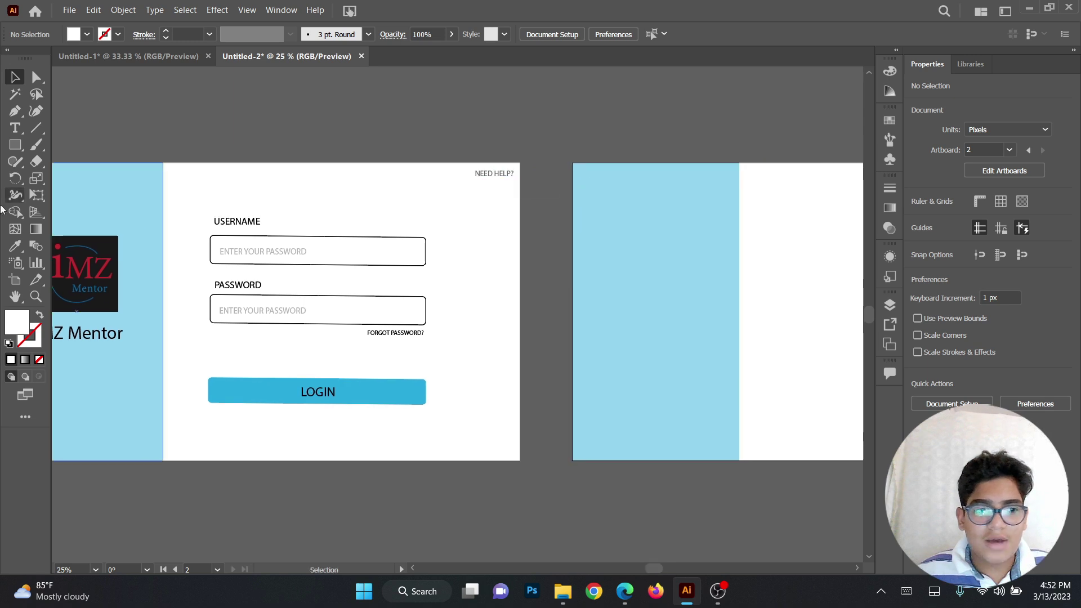
# Alt-drag copies of the IMZ Mentor logo and caption onto the new light-blue panel
pyautogui.click(103, 274)
pyautogui.keyDown('shift'); pyautogui.click(113, 334); pyautogui.keyUp('shift')
pyautogui.moveTo(105, 284); pyautogui.dragTo(463, 360)
pyautogui.click(473, 148)
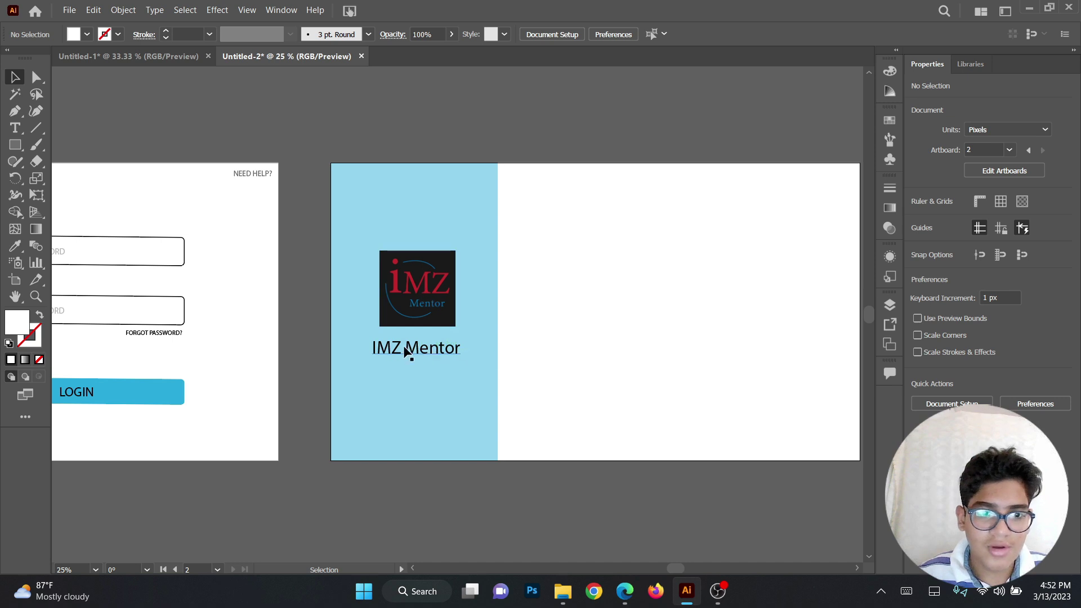
# Select the USERNAME label and the password field's outline on the original login design
pyautogui.moveTo(362, 341); pyautogui.dragTo(506, 322)
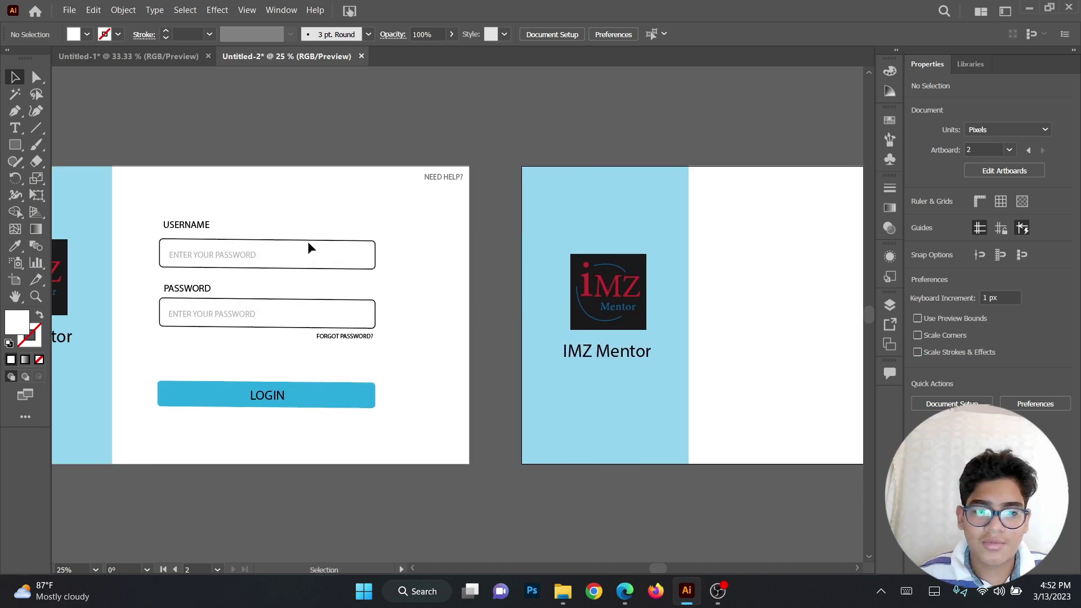
pyautogui.click(195, 225)
pyautogui.moveTo(711, 286); pyautogui.dragTo(541, 286)
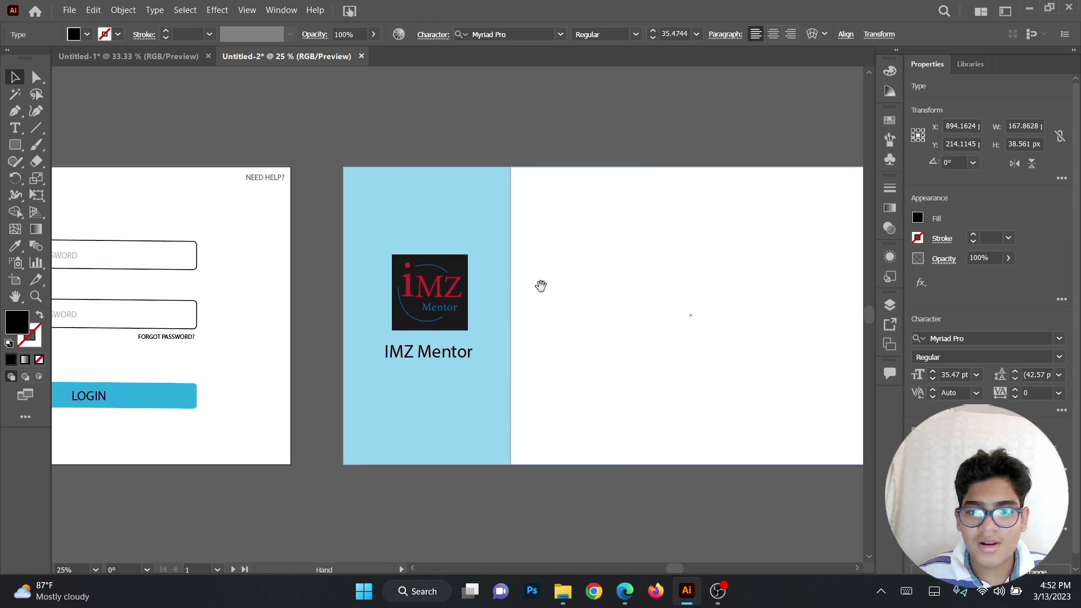
pyautogui.keyDown('shift'); pyautogui.click(174, 247); pyautogui.keyUp('shift')
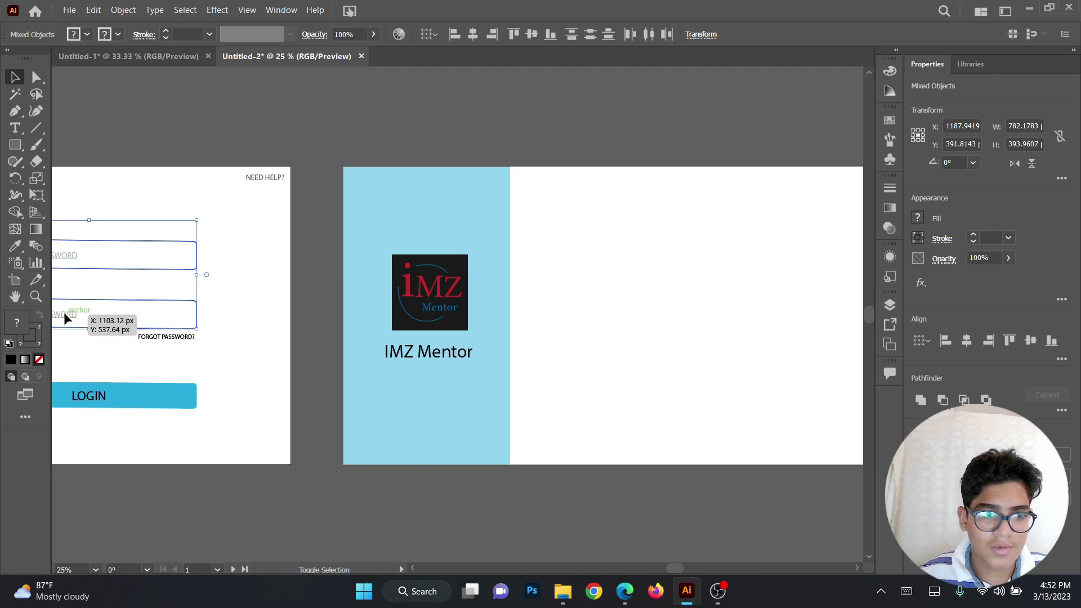
# Move the USERNAME label and its input box into the new artboard's white area
pyautogui.click(302, 120)
pyautogui.hscroll(-5, 316, 180)
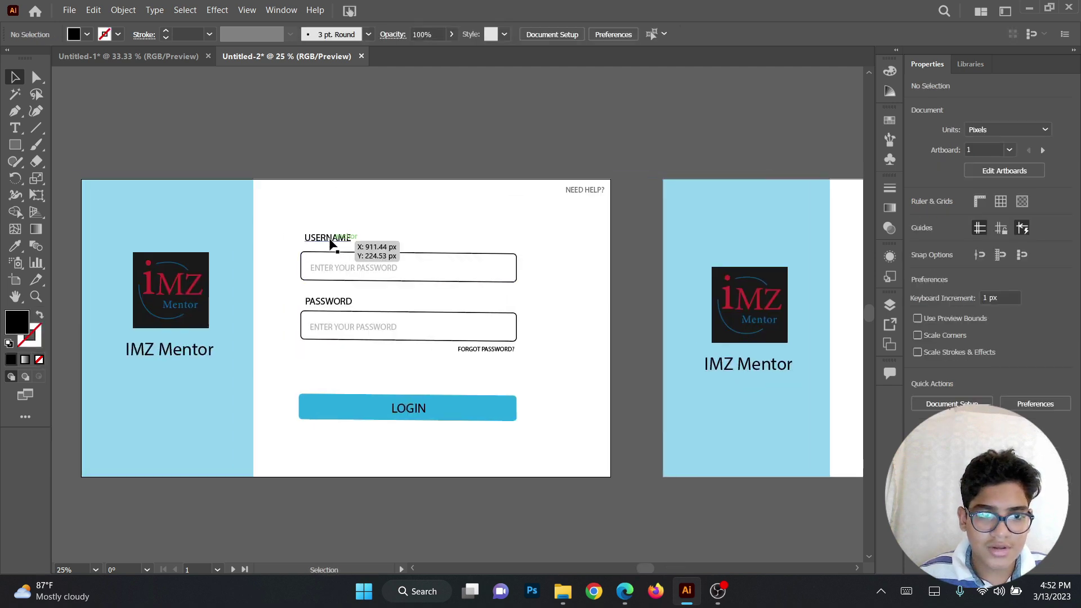
pyautogui.moveTo(331, 239); pyautogui.dragTo(379, 256)
pyautogui.moveTo(530, 294); pyautogui.dragTo(252, 251)
pyautogui.moveTo(377, 261); pyautogui.dragTo(220, 263)
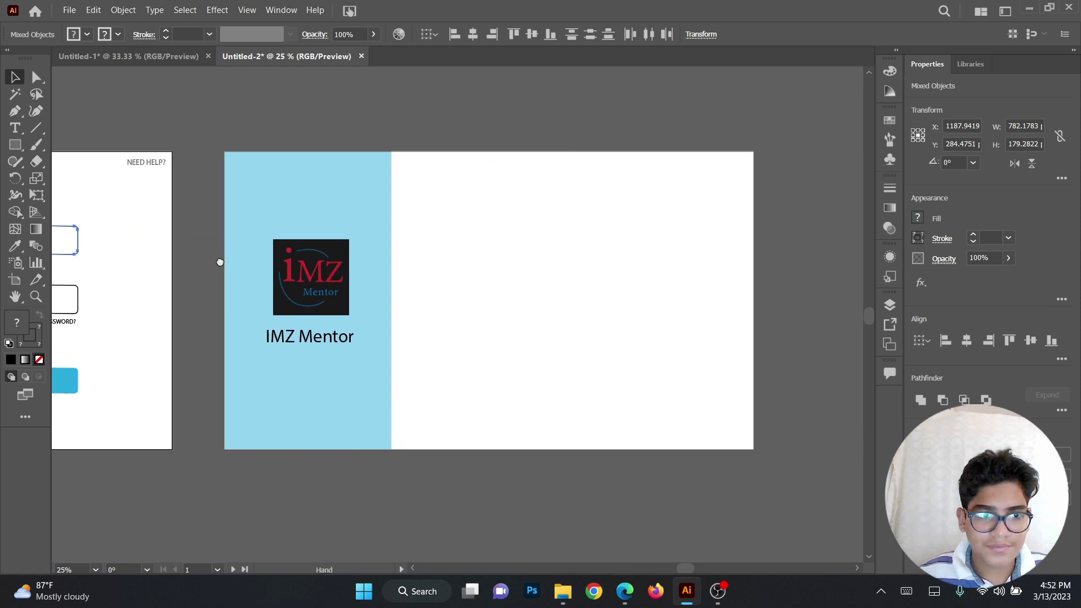
pyautogui.click(82, 238)
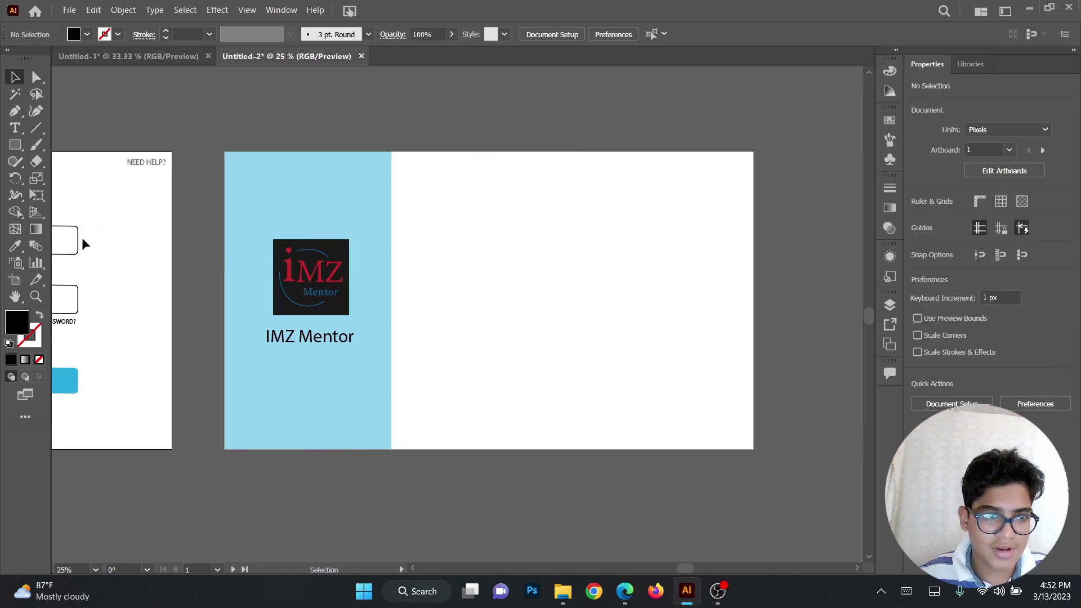
pyautogui.hscroll(-8, 222, 244)
pyautogui.click(377, 242)
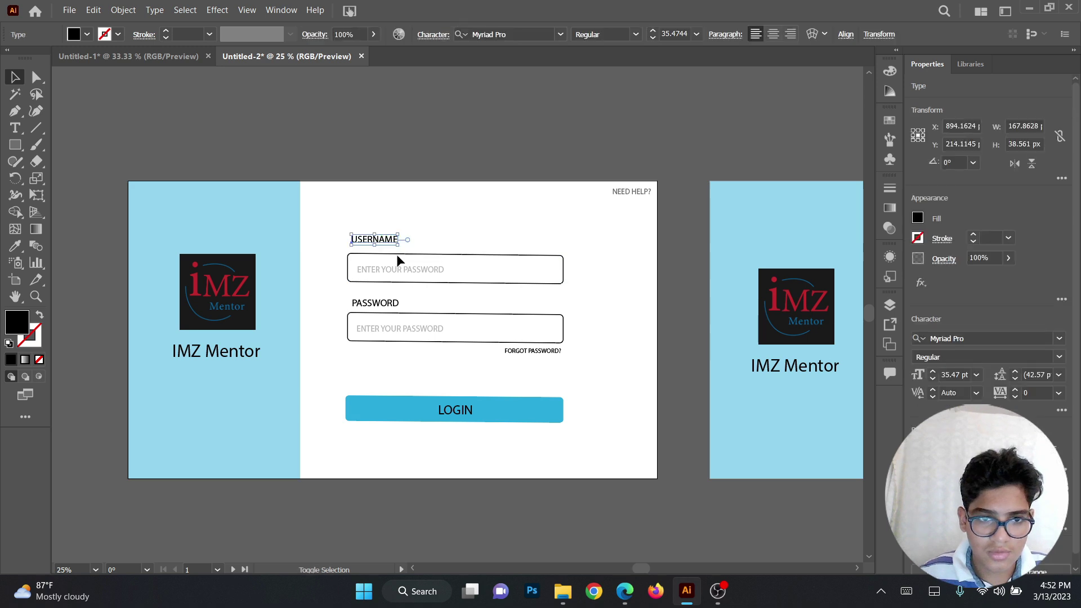
pyautogui.keyDown('shift'); pyautogui.click(396, 255); pyautogui.keyUp('shift')
pyautogui.moveTo(405, 272); pyautogui.dragTo(404, 237)
# Nudge the ENTER YOUR PASSWORD placeholder text up 2 px inside its box
pyautogui.click(632, 238)
pyautogui.scroll(1, 300, 244)
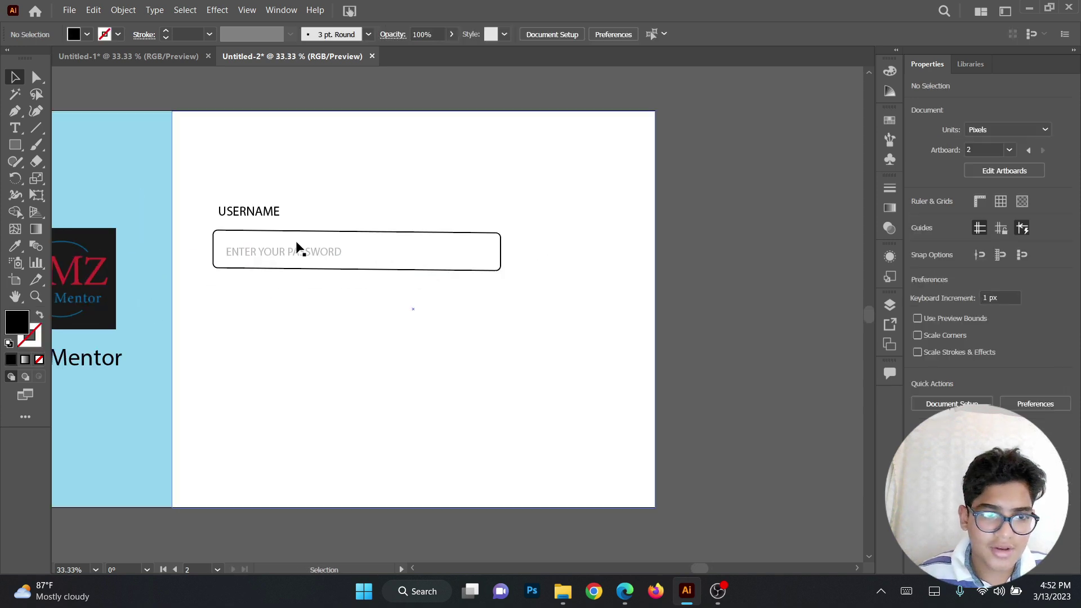
pyautogui.click(269, 213)
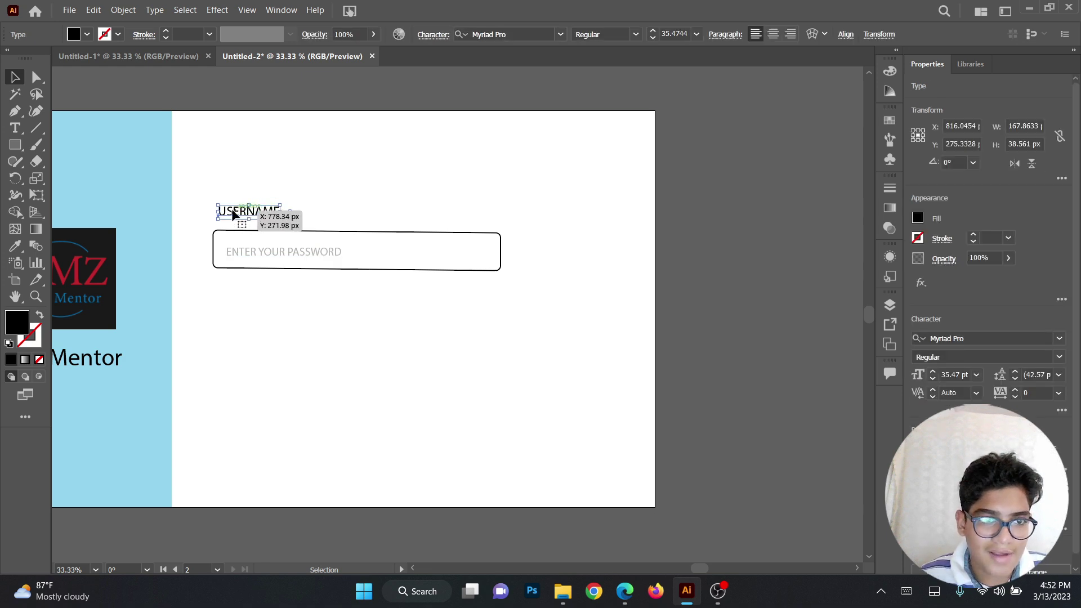
pyautogui.click(262, 235)
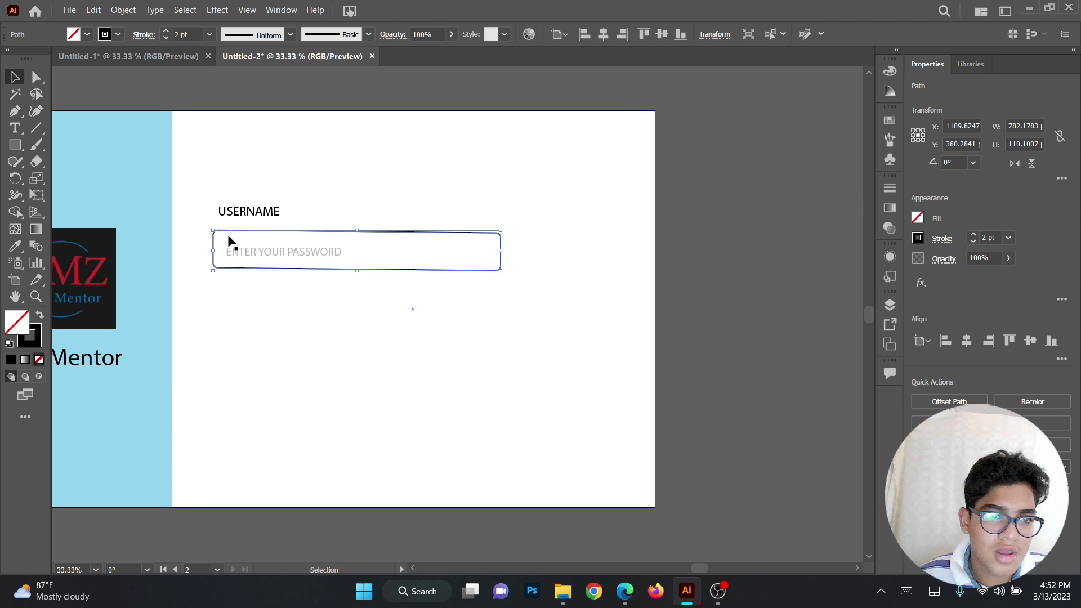
pyautogui.press('a')
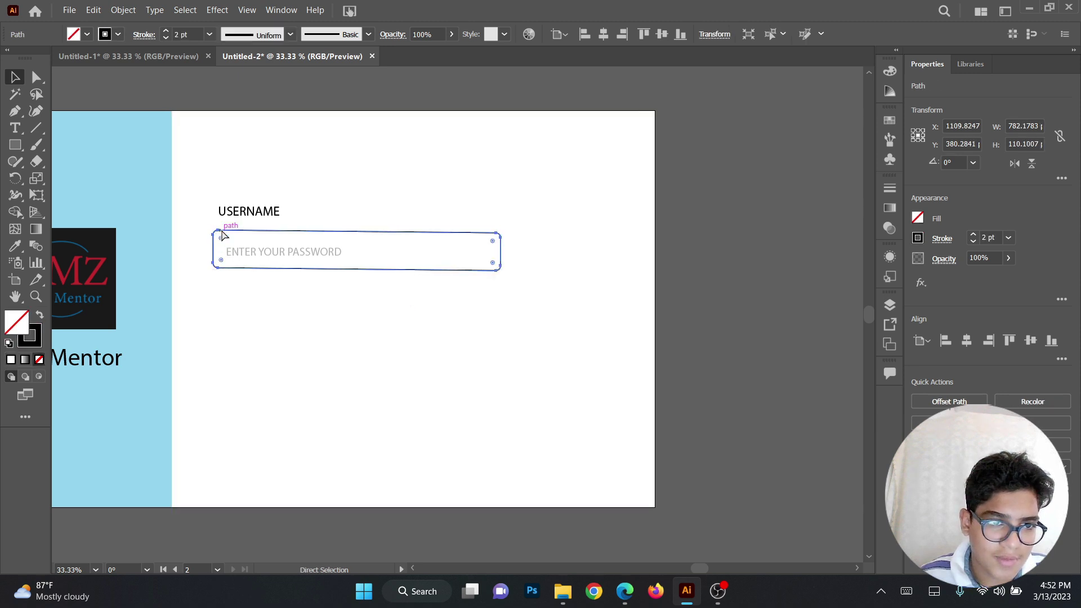
pyautogui.press('v')
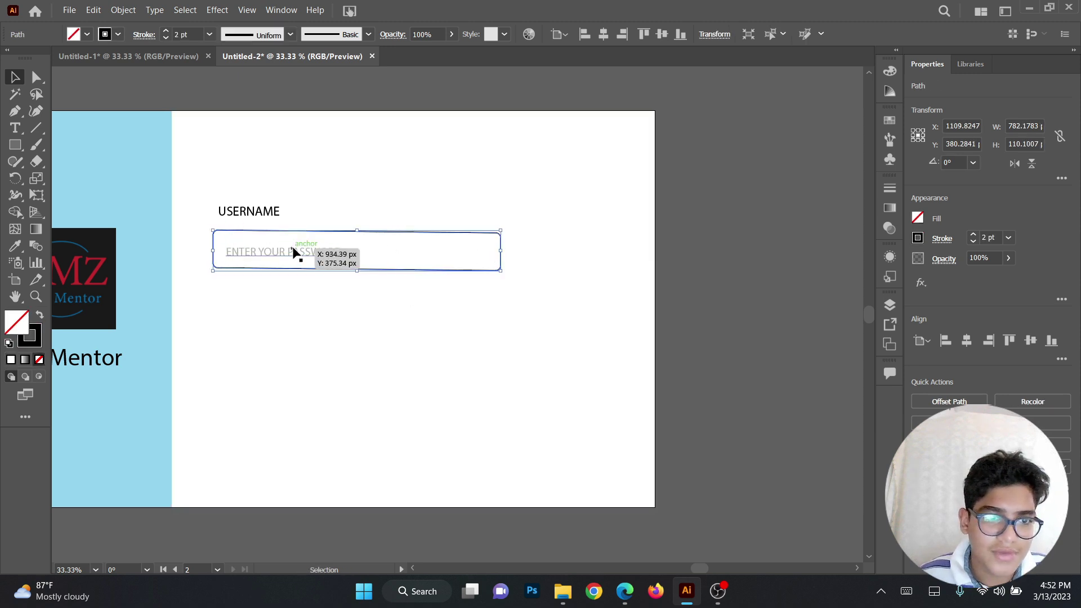
pyautogui.click(293, 252)
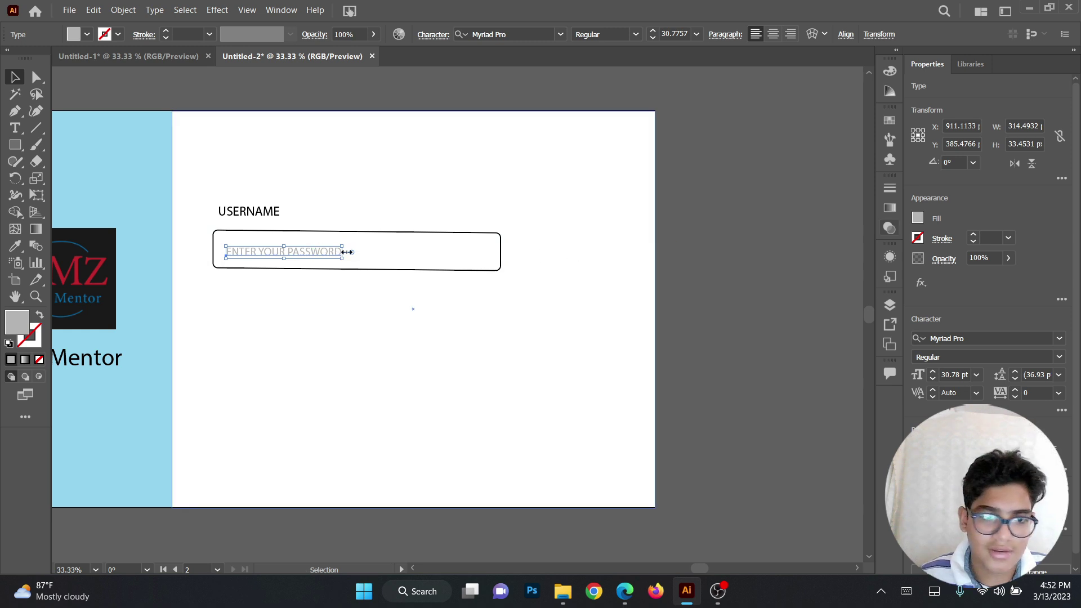
pyautogui.moveTo(334, 249); pyautogui.dragTo(335, 249)
# Check the USERNAME label, then pan back to the original login artboard
pyautogui.click(677, 264)
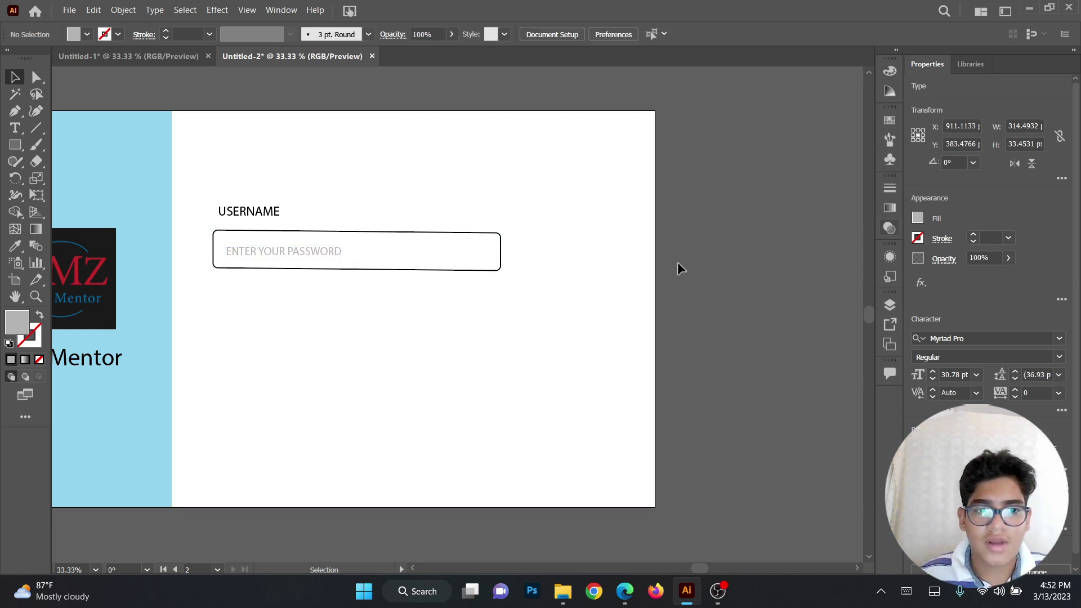
pyautogui.click(258, 216)
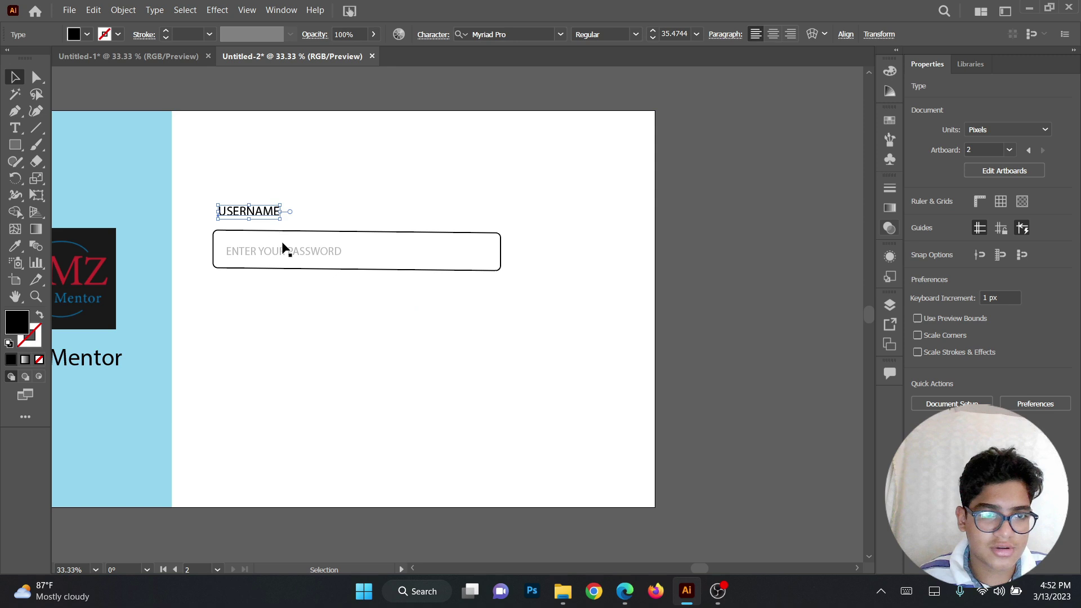
pyautogui.click(401, 252)
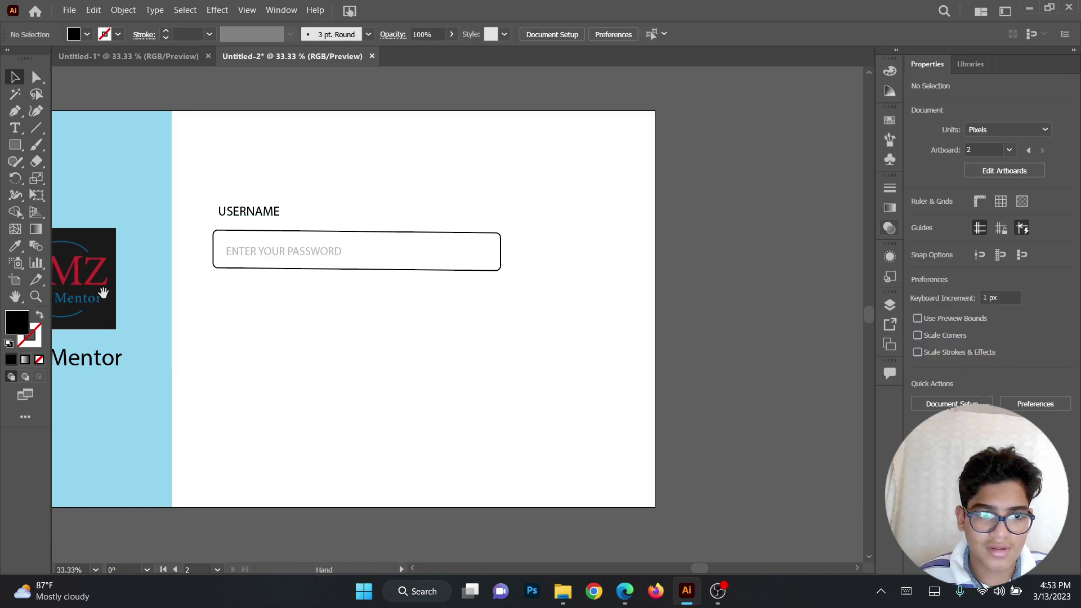
pyautogui.moveTo(312, 251); pyautogui.dragTo(732, 251)
pyautogui.moveTo(218, 267); pyautogui.dragTo(512, 267)
# Alt-drag a copy of the PASSWORD label and box below the username field
pyautogui.click(240, 271)
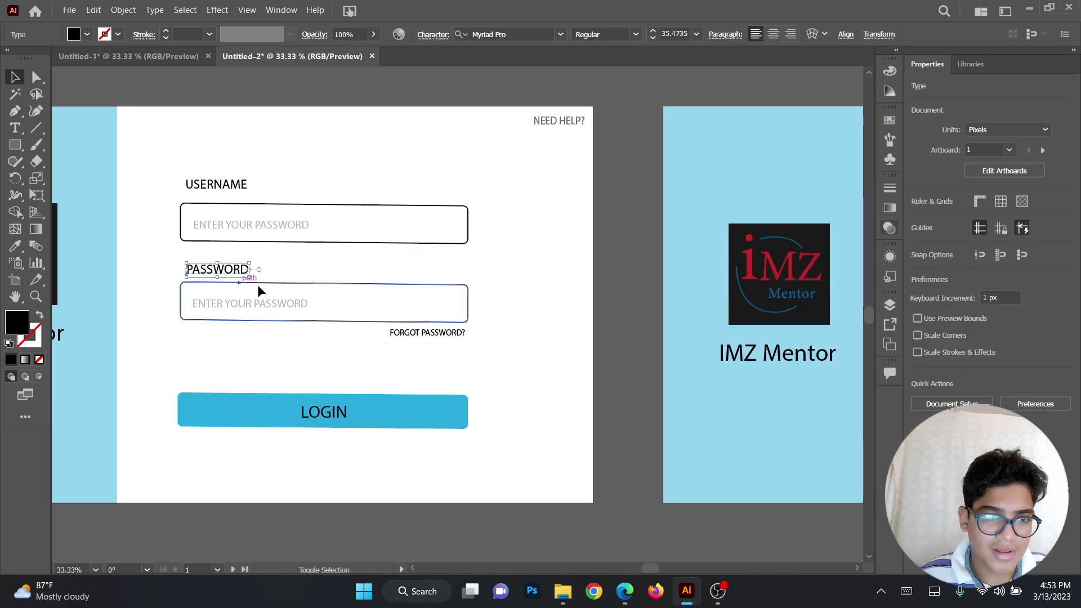
pyautogui.keyDown('shift'); pyautogui.click(265, 286); pyautogui.keyUp('shift')
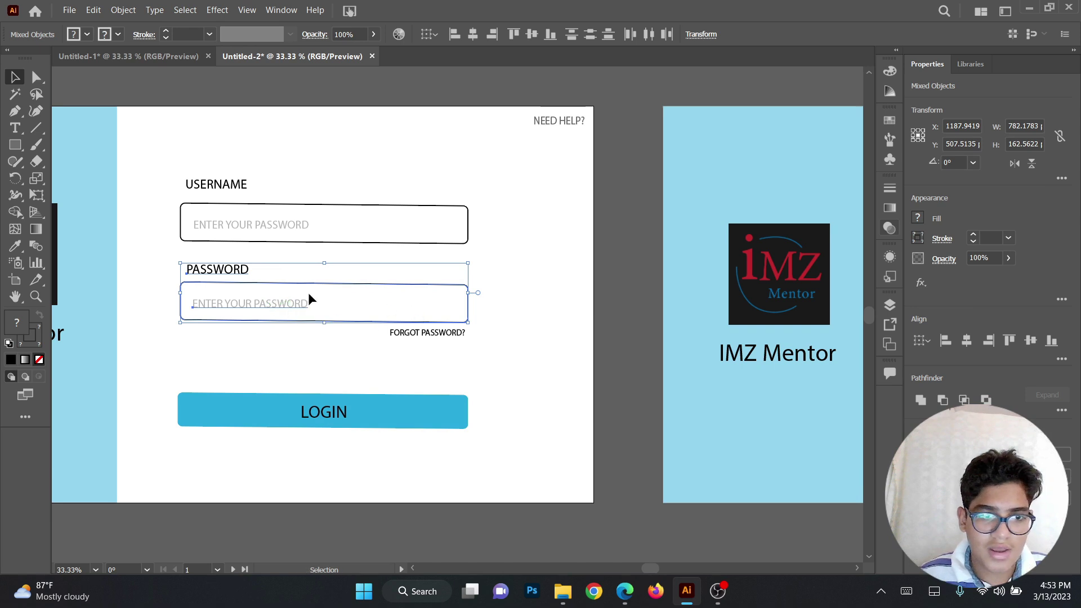
pyautogui.moveTo(310, 299); pyautogui.dragTo(465, 337)
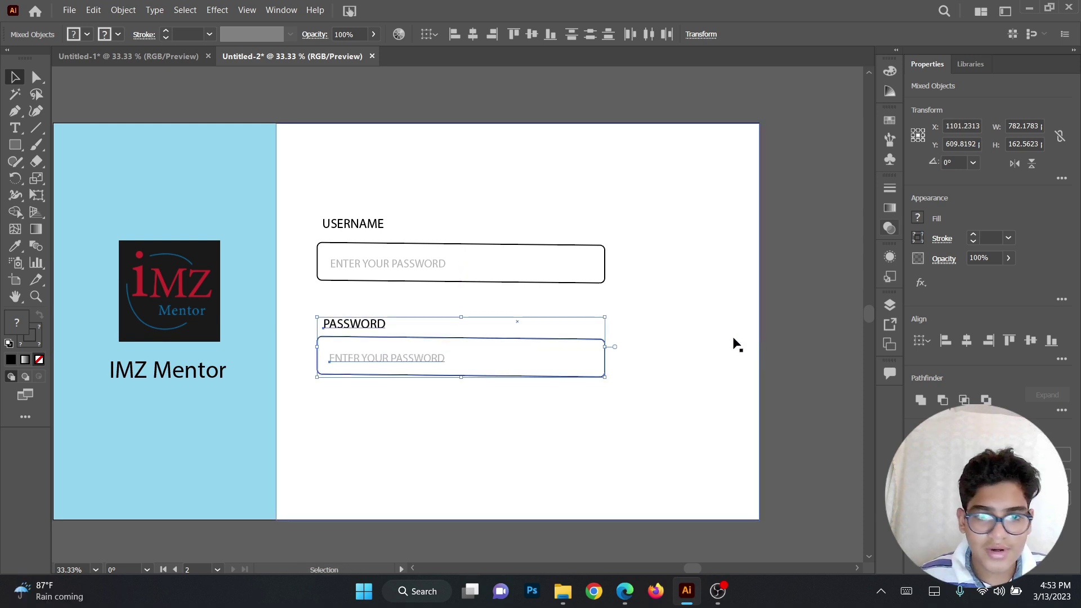
pyautogui.click(737, 344)
# Move the FORGOT PASSWORD? text onto the new artboard
pyautogui.hscroll(-5, 340, 350)
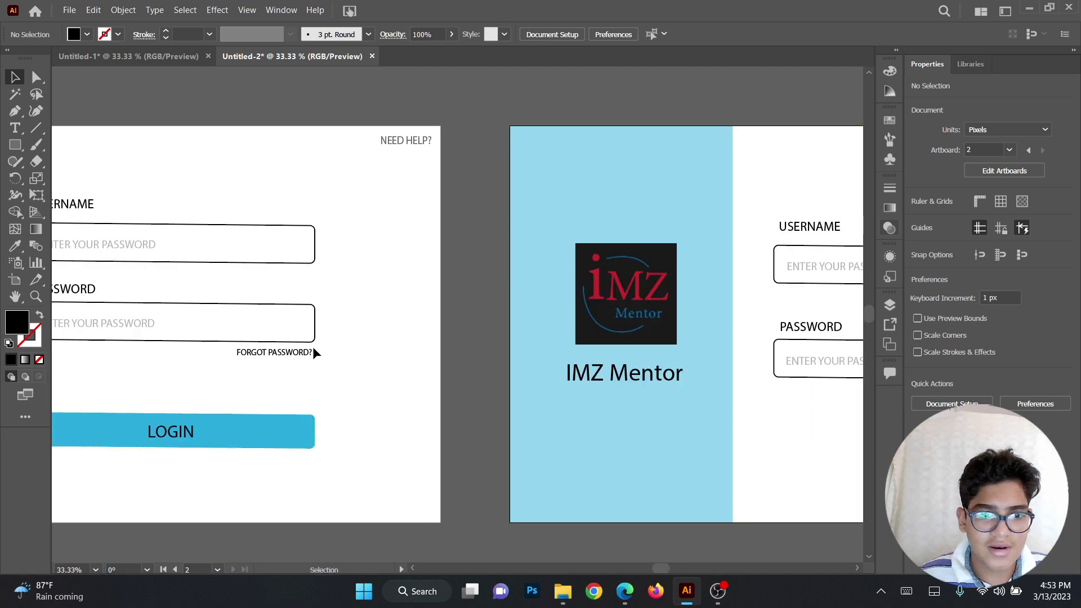
pyautogui.click(310, 352)
pyautogui.moveTo(300, 353); pyautogui.dragTo(359, 369)
# Place FORGOT PASSWORD? under the right end of the password box
pyautogui.moveTo(858, 394); pyautogui.dragTo(599, 407)
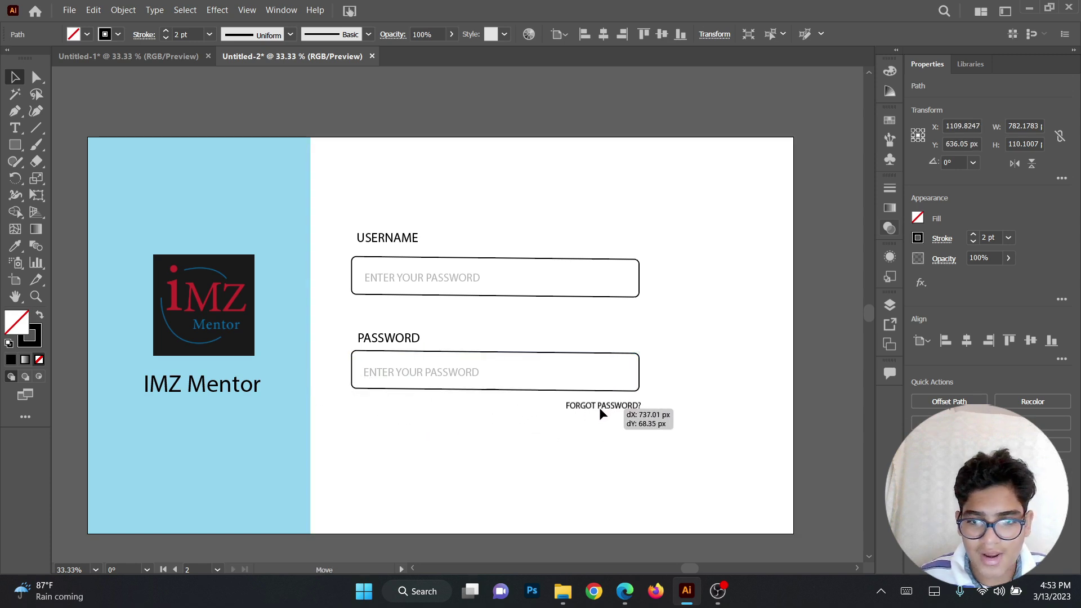
pyautogui.click(641, 117)
pyautogui.scroll(-1, 559, 401)
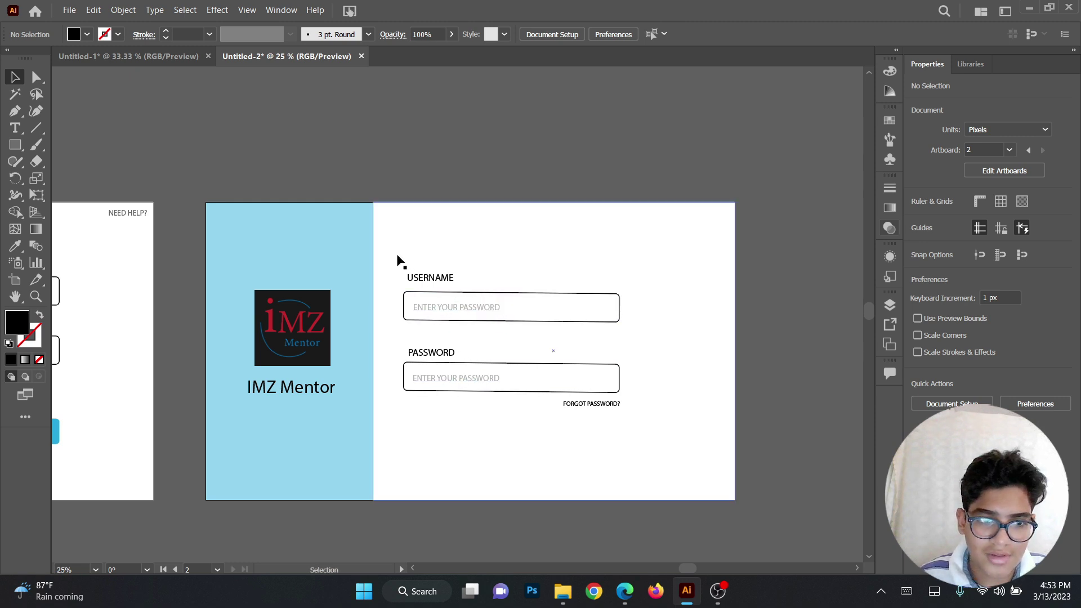
# Scale the username, password and FORGOT PASSWORD? elements up slightly together and reposition them
pyautogui.click(438, 286)
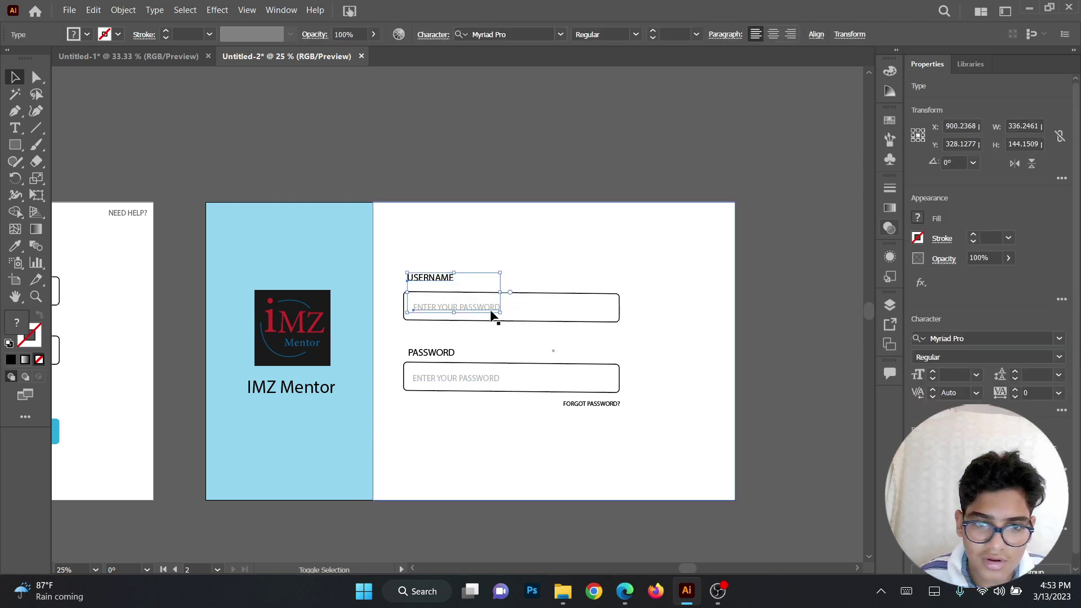
pyautogui.keyDown('shift'); pyautogui.click(535, 293); pyautogui.keyUp('shift')
pyautogui.keyDown('shift'); pyautogui.click(442, 353); pyautogui.keyUp('shift')
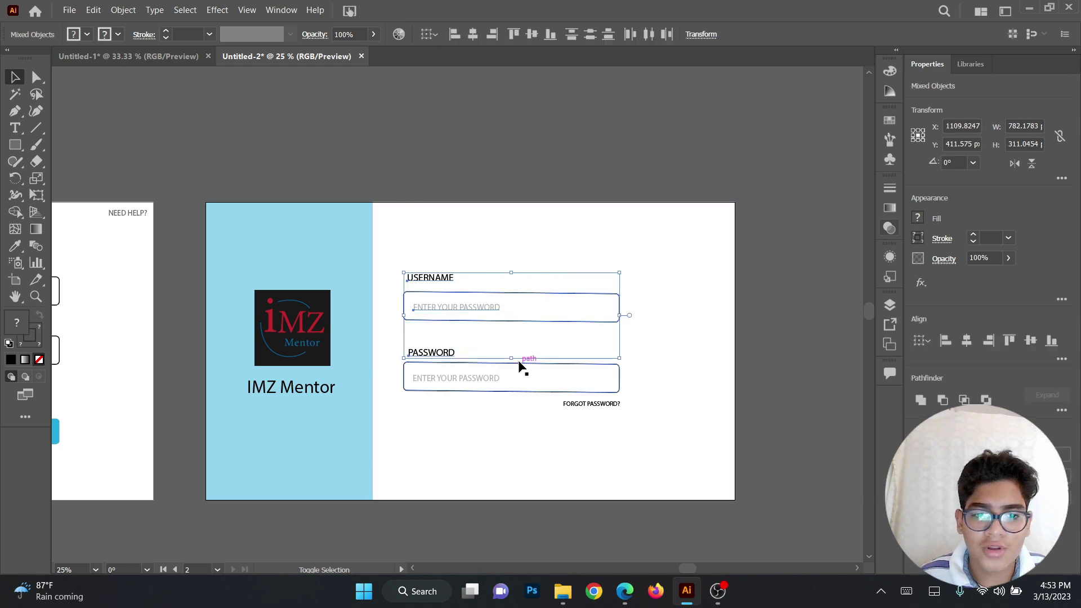
pyautogui.keyDown('shift'); pyautogui.click(492, 380); pyautogui.keyUp('shift')
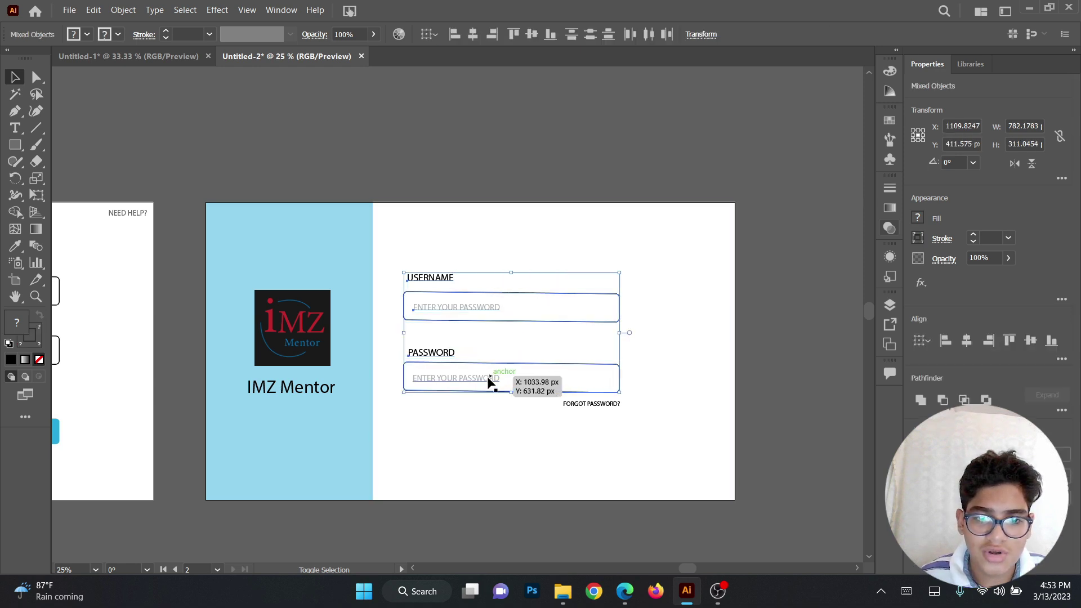
pyautogui.keyDown('shift'); pyautogui.click(603, 405); pyautogui.keyUp('shift')
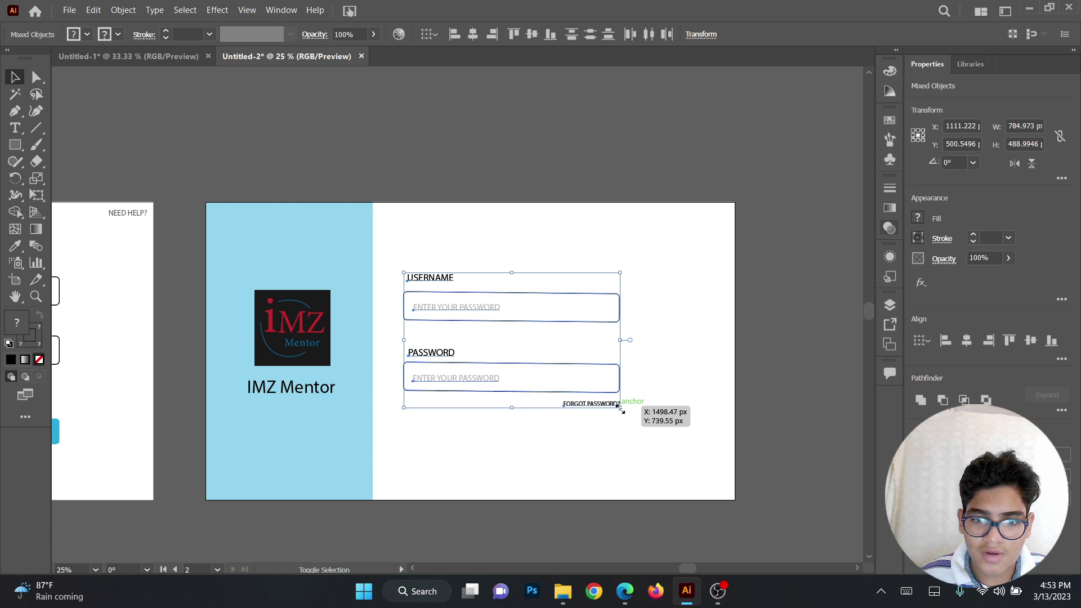
pyautogui.moveTo(620, 408); pyautogui.dragTo(638, 420)
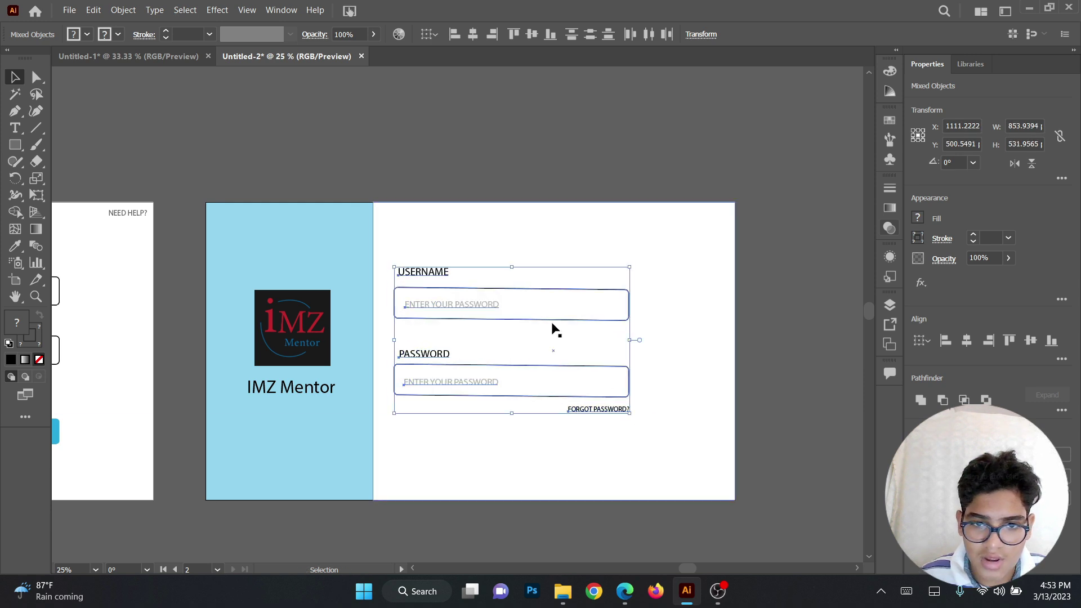
pyautogui.moveTo(554, 321); pyautogui.dragTo(563, 319)
pyautogui.hotkey('ctrl', 'shift', 'a')
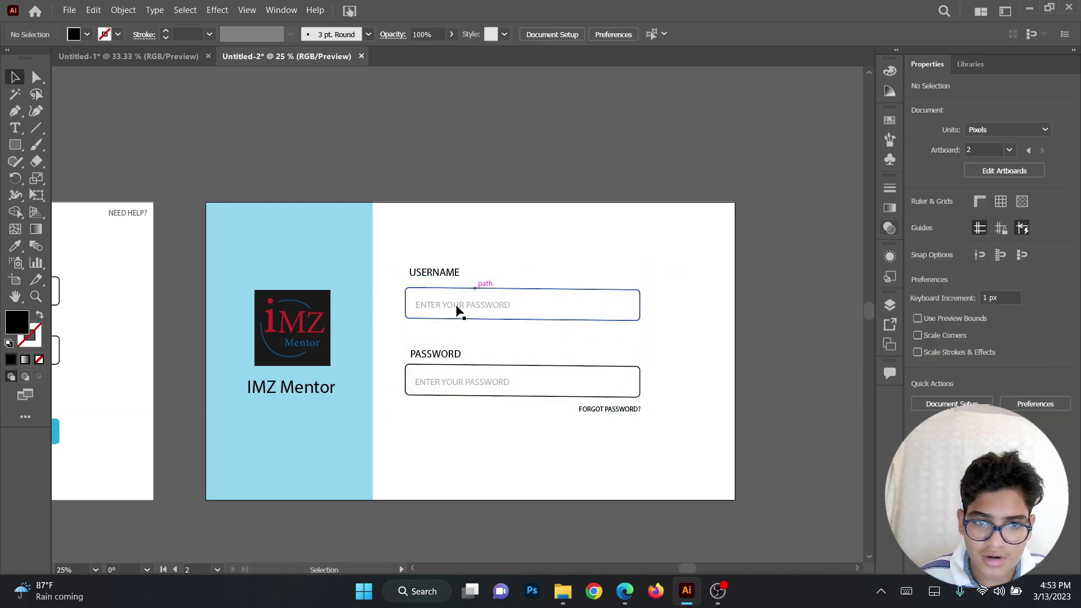
# Try moving the LOGIN button across, undoing an accidental shift of the blue side panel
pyautogui.moveTo(344, 310); pyautogui.dragTo(718, 310)
pyautogui.click(383, 427)
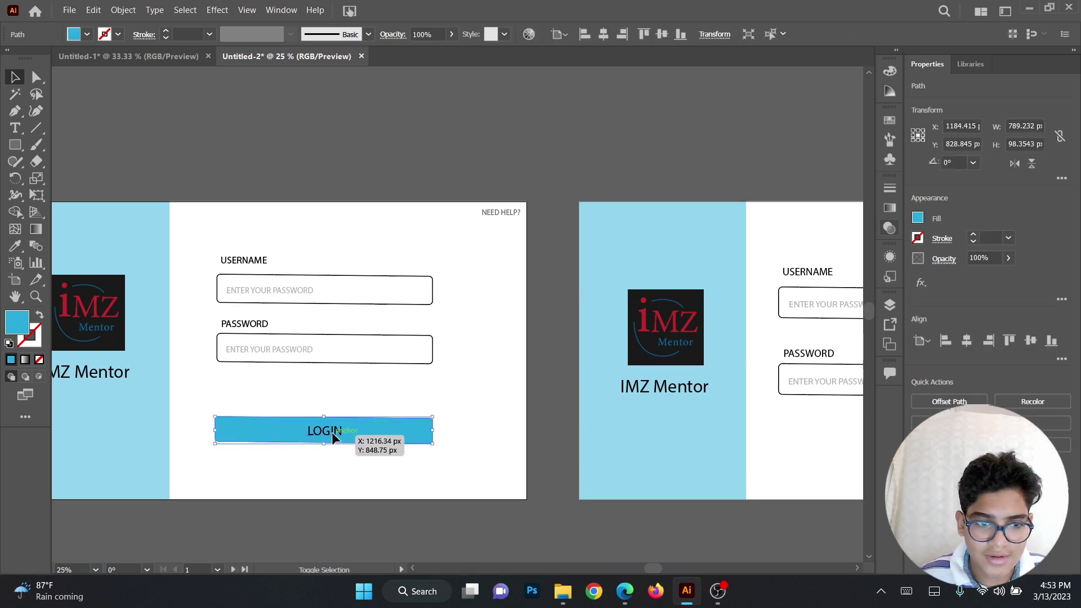
pyautogui.moveTo(358, 433); pyautogui.dragTo(725, 439)
pyautogui.hscroll(5, 724, 439)
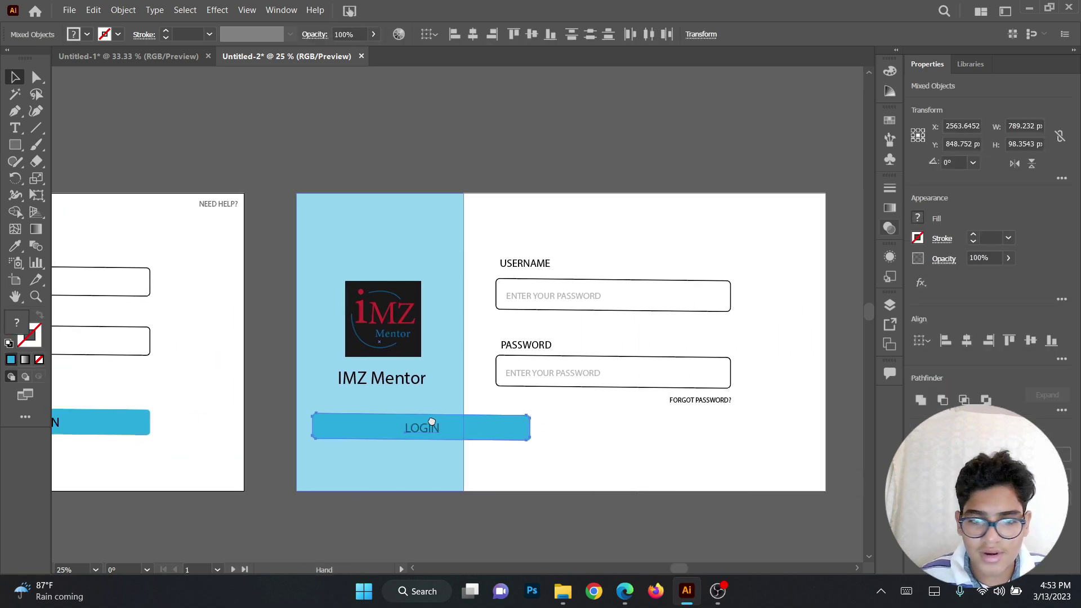
pyautogui.moveTo(435, 434)
pyautogui.mouseDown()
pyautogui.moveTo(547, 444)
pyautogui.moveTo(420, 424)
pyautogui.mouseUp()
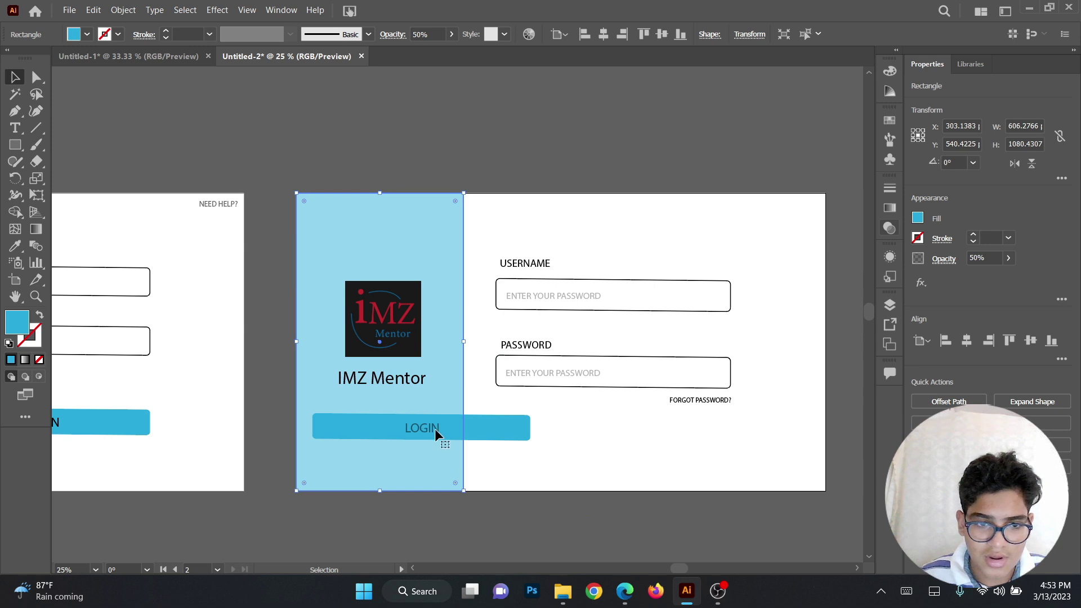
pyautogui.hotkey('ctrl', 'z')
# Alt-drag a copy of the blue LOGIN button below FORGOT PASSWORD? and select it
pyautogui.click(116, 424)
pyautogui.moveTo(89, 428); pyautogui.dragTo(667, 464)
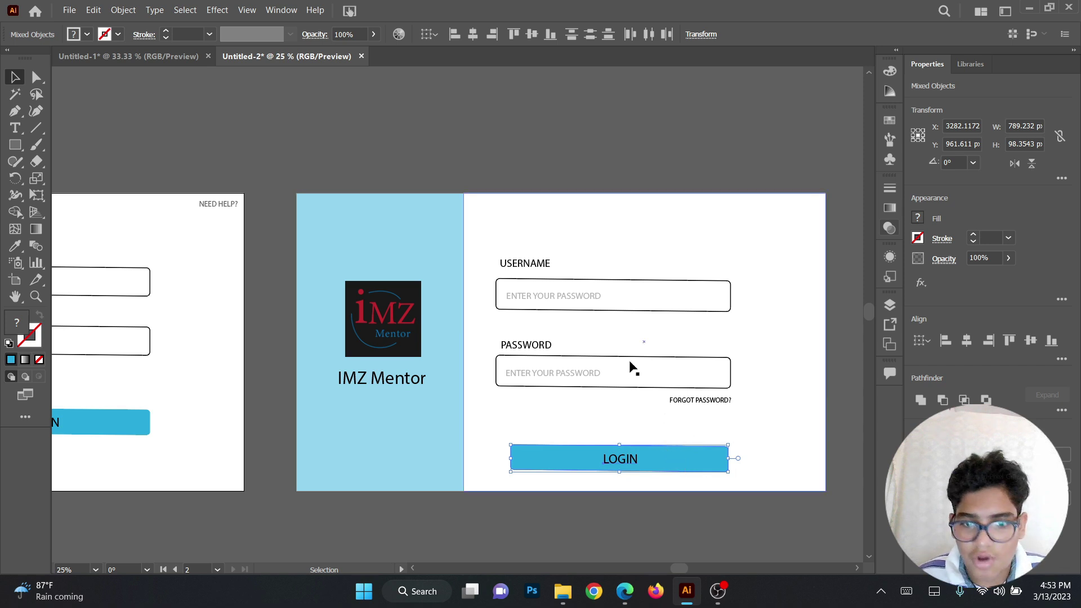
pyautogui.click(590, 135)
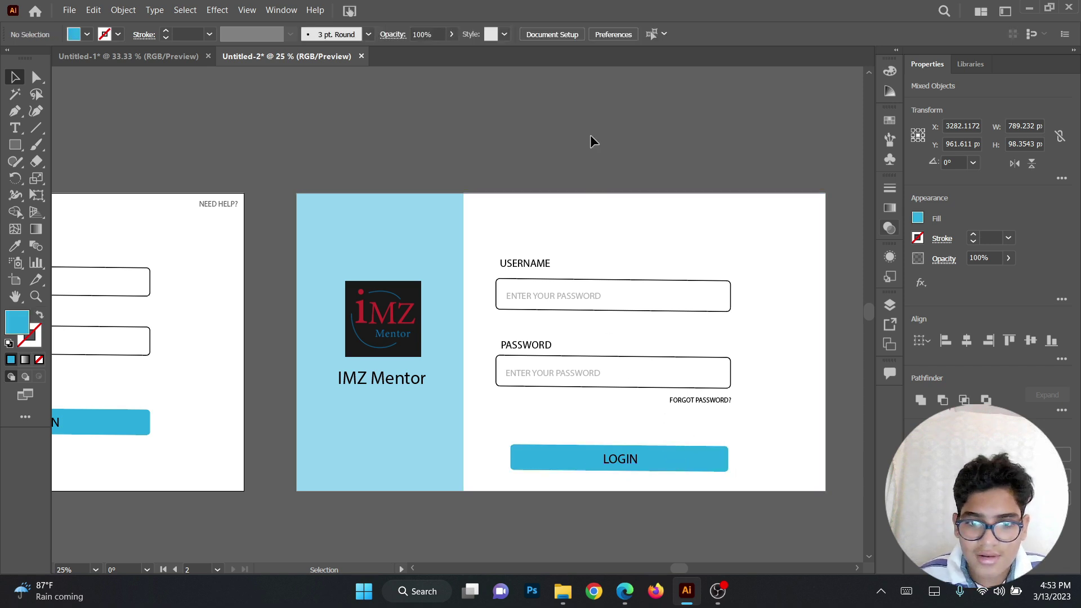
pyautogui.click(633, 461)
pyautogui.keyDown('shift'); pyautogui.click(701, 455); pyautogui.keyUp('shift')
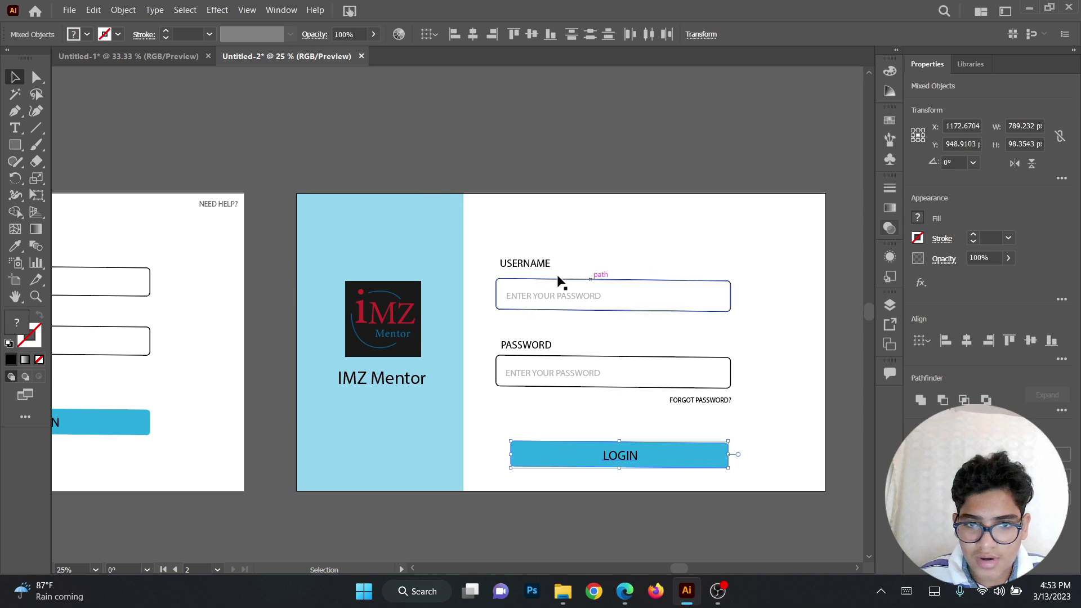
# Alt-drag a copy of the NEED HELP? text into the new page's top-right corner
pyautogui.click(212, 204)
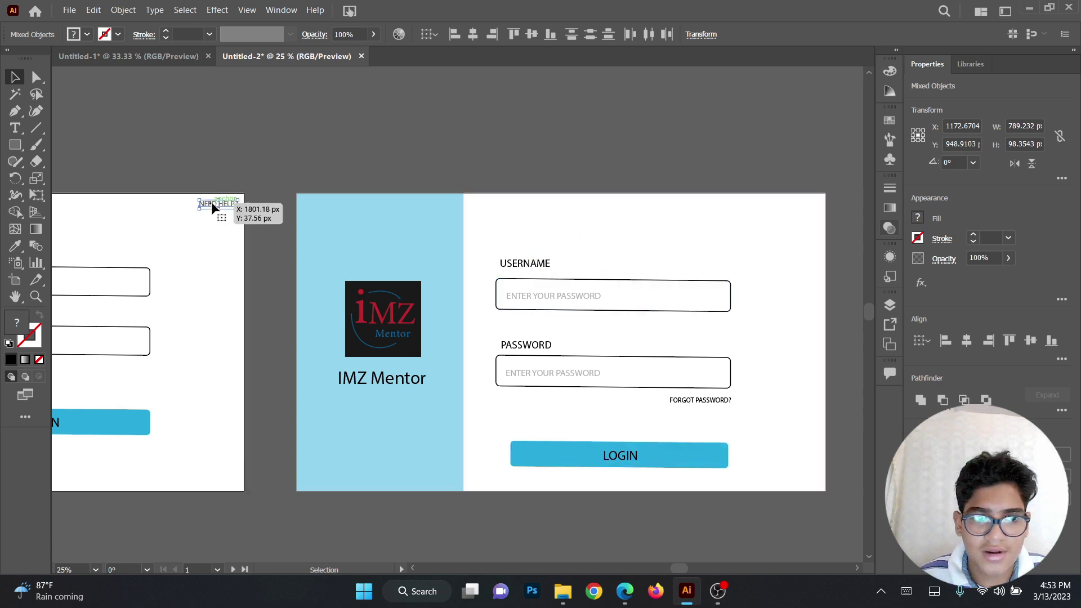
pyautogui.doubleClick(212, 204)
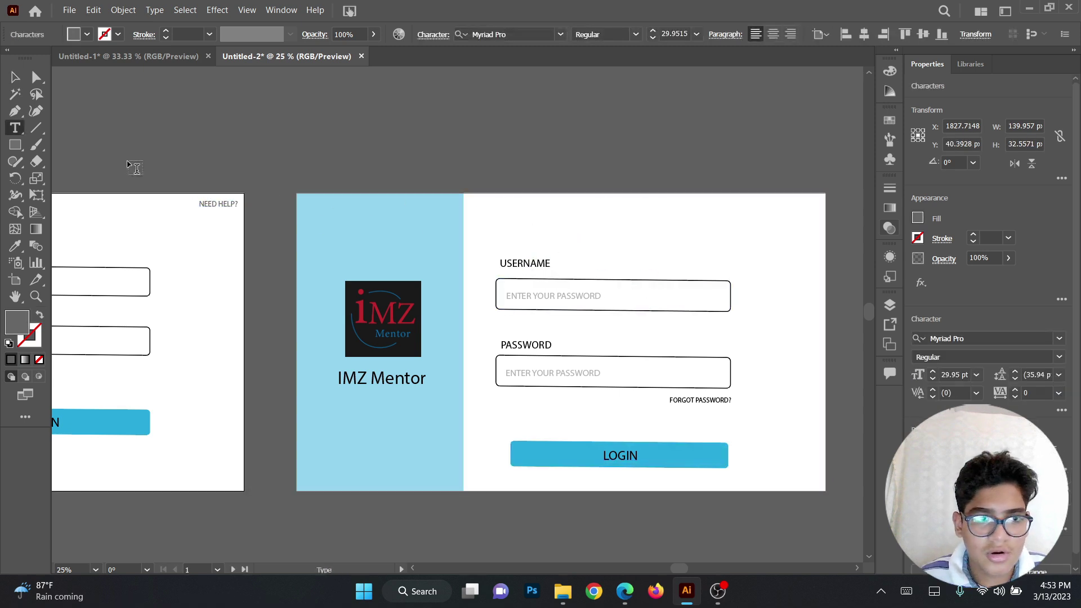
pyautogui.click(17, 76)
pyautogui.moveTo(232, 212); pyautogui.dragTo(817, 212)
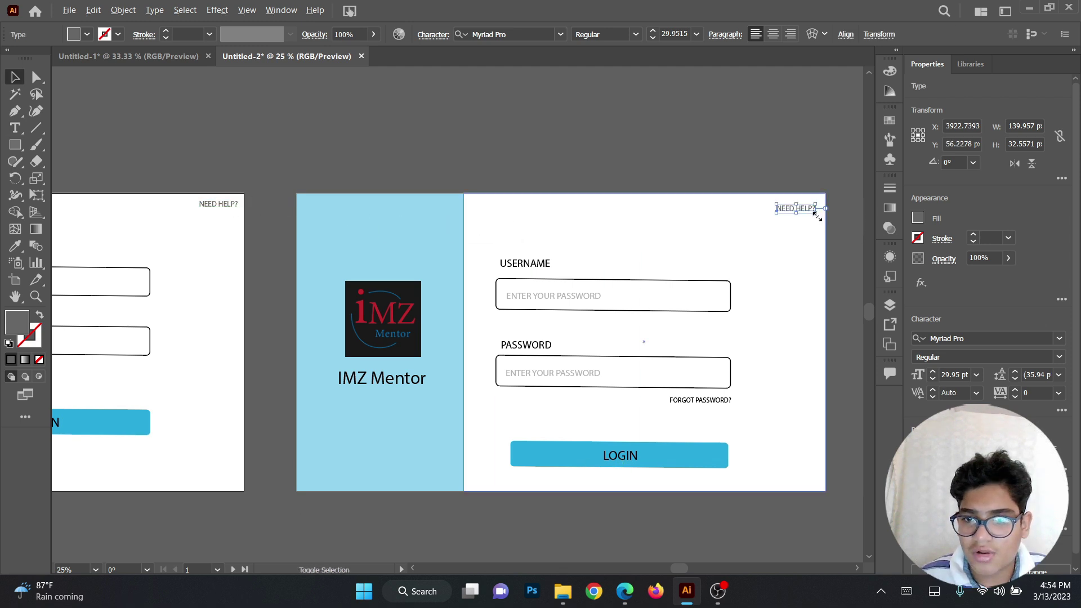
pyautogui.click(818, 218)
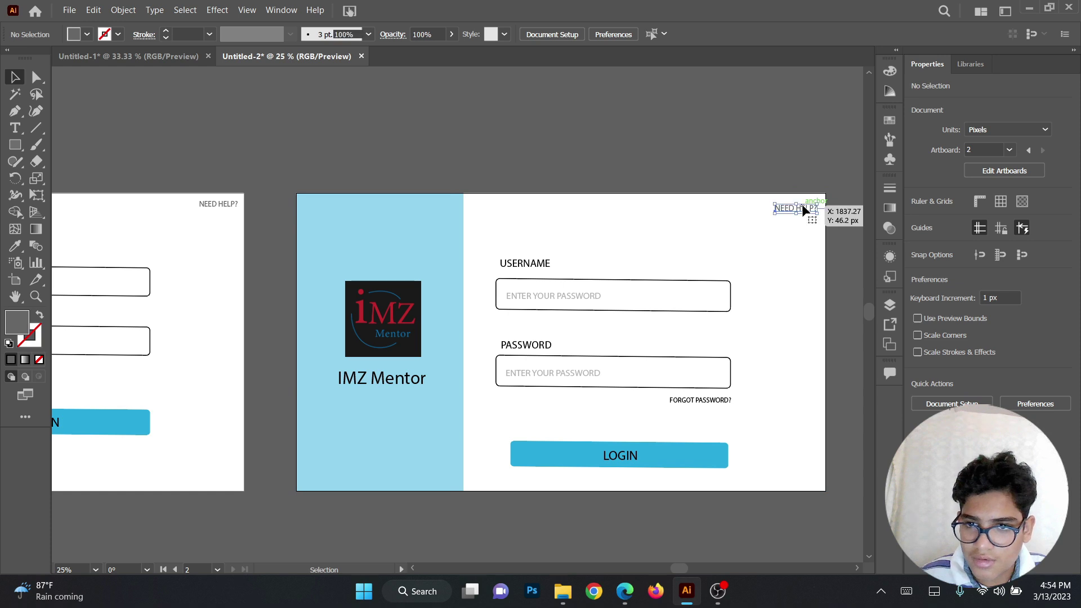
pyautogui.click(805, 210)
pyautogui.moveTo(740, 295); pyautogui.dragTo(623, 292)
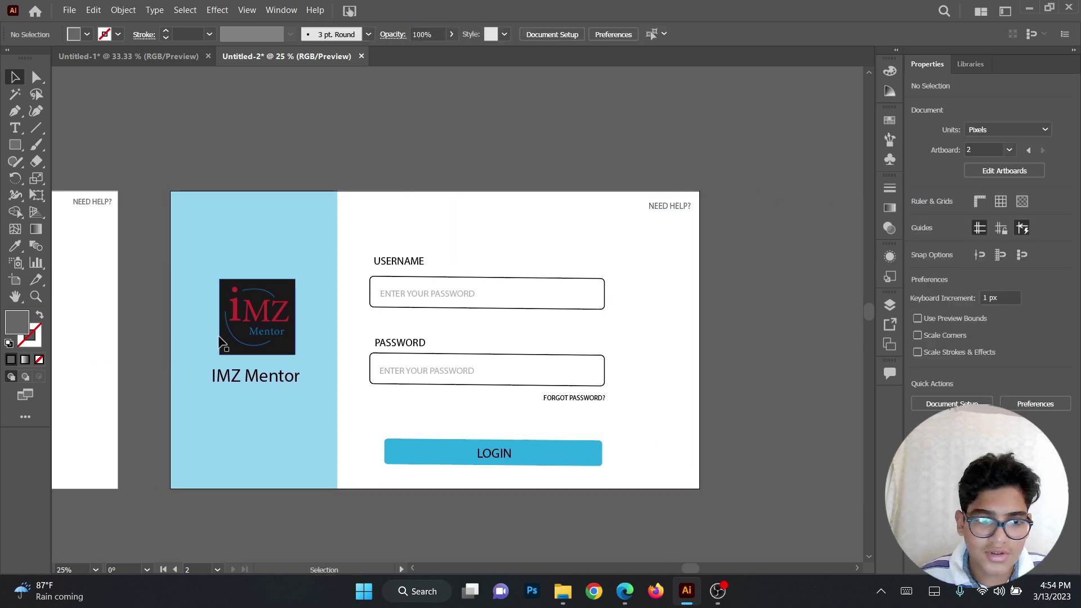
# Draw a grey square covering the IMZ Mentor logo
pyautogui.click(242, 294)
pyautogui.click(234, 142)
pyautogui.click(16, 145)
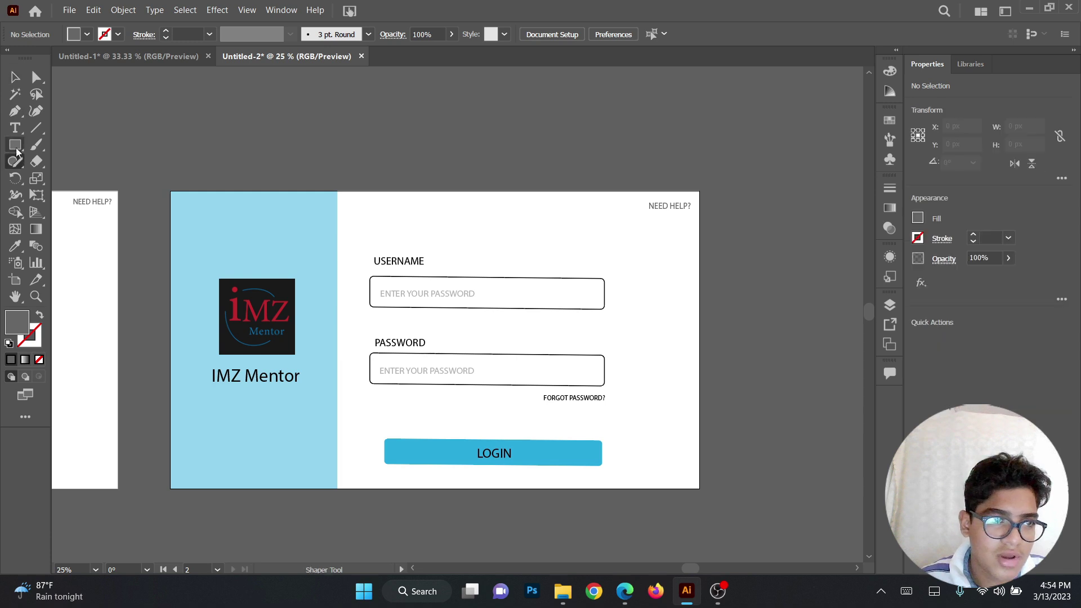
pyautogui.moveTo(219, 279); pyautogui.dragTo(296, 355)
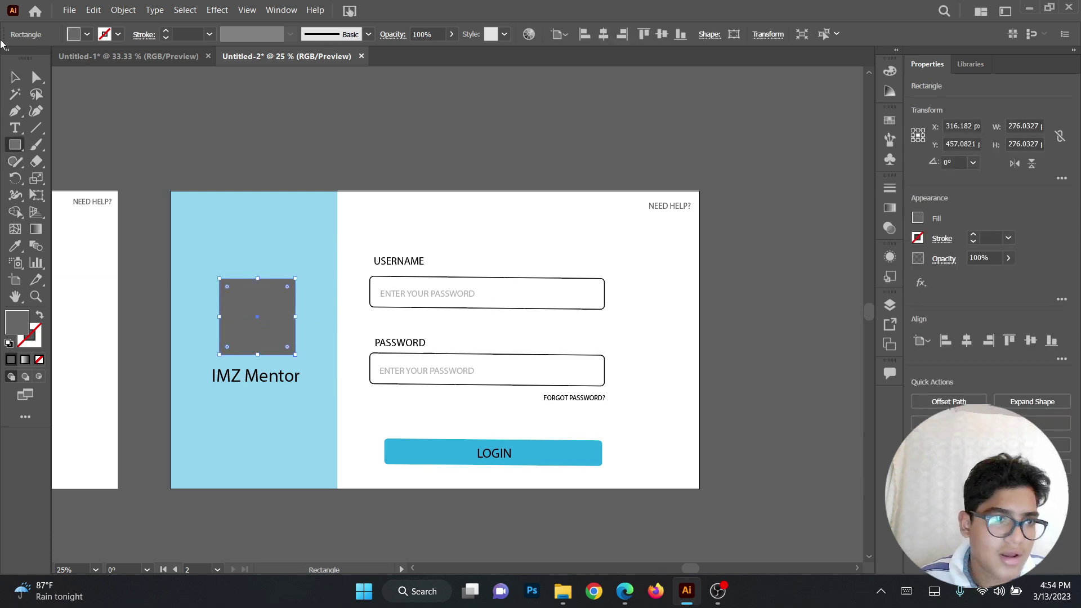
pyautogui.click(16, 77)
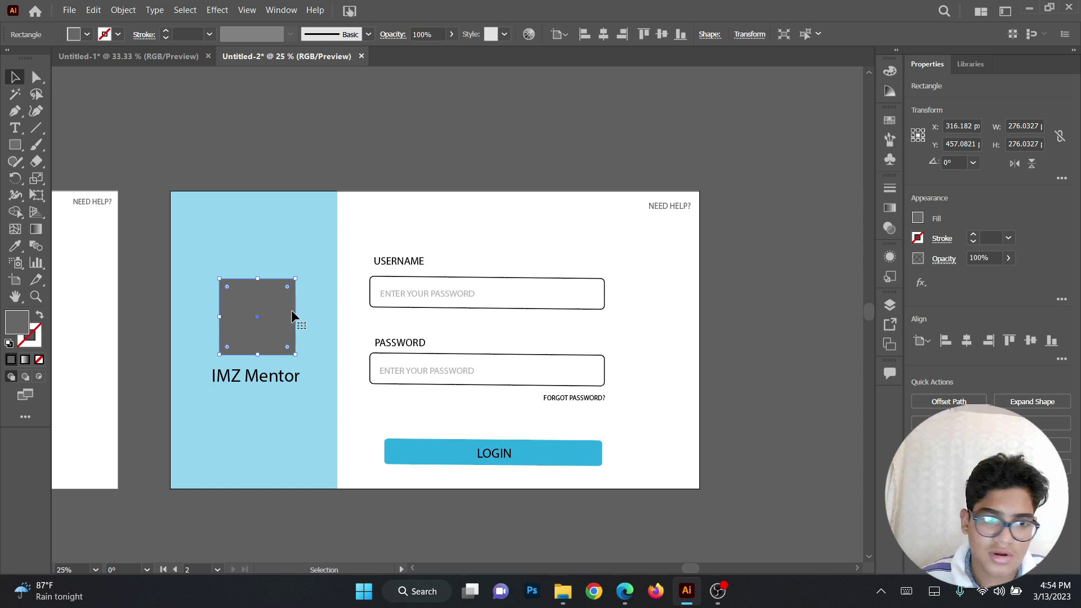
pyautogui.click(194, 220)
# Clip the logo inside the square with Ctrl+7 and round its corners
pyautogui.hotkey('ctrl', '2')
pyautogui.moveTo(205, 249); pyautogui.dragTo(214, 262)
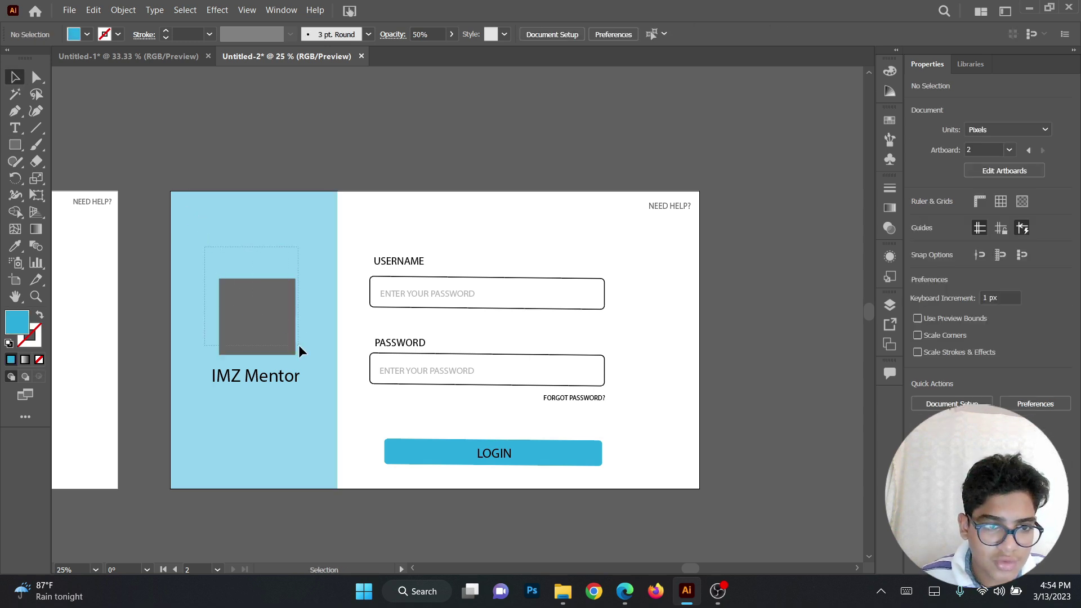
pyautogui.moveTo(299, 345); pyautogui.dragTo(302, 347)
pyautogui.hotkey('ctrl', '7')
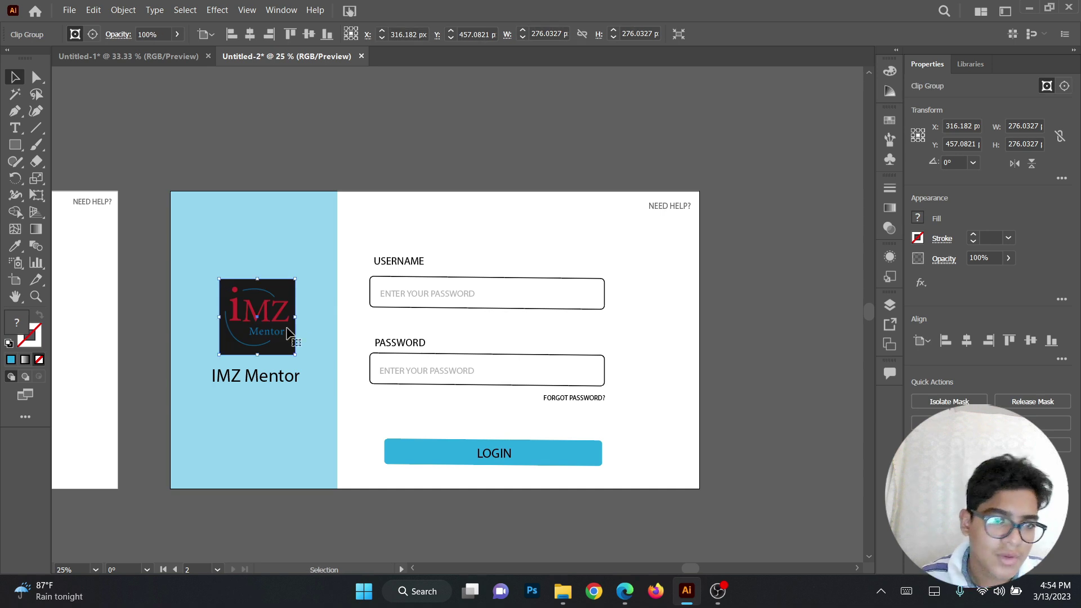
pyautogui.press('a')
pyautogui.moveTo(229, 289); pyautogui.dragTo(236, 297)
pyautogui.press('v')
# Reselect the clipped logo and fine-tune its corner radius
pyautogui.click(299, 154)
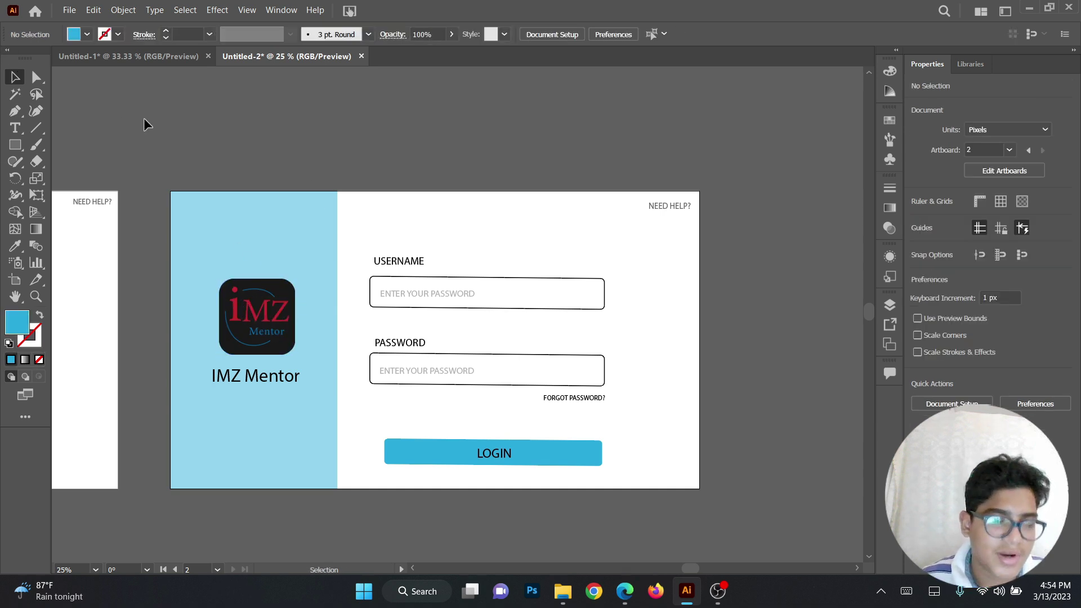
pyautogui.click(259, 319)
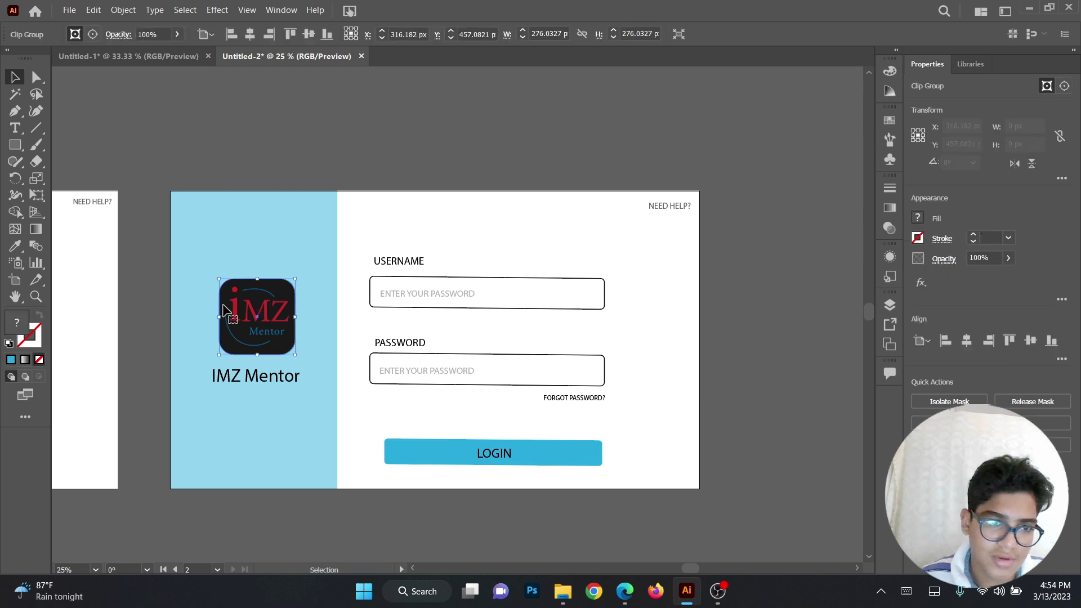
pyautogui.click(336, 142)
pyautogui.click(236, 310)
pyautogui.press('a')
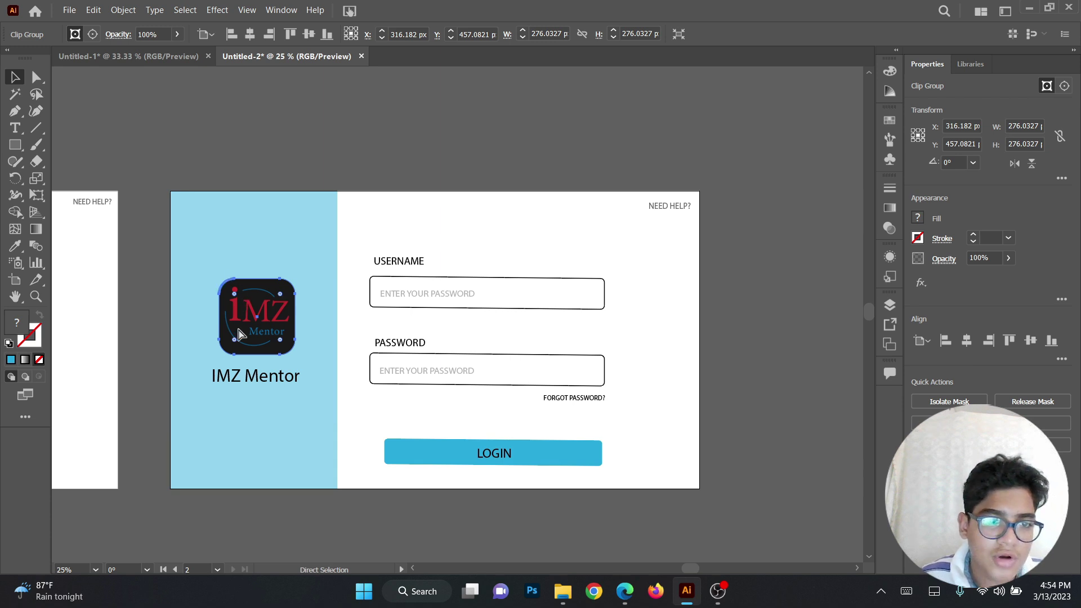
pyautogui.moveTo(235, 348)
pyautogui.mouseDown()
pyautogui.moveTo(248, 330)
pyautogui.moveTo(239, 331)
pyautogui.mouseUp()
pyautogui.press('v')
pyautogui.click(328, 128)
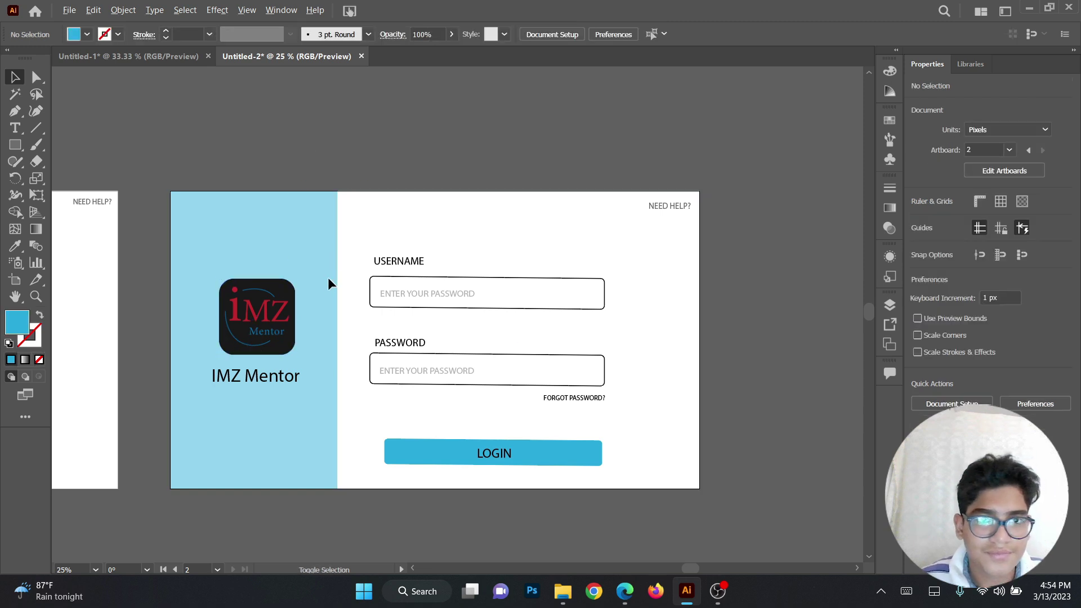
pyautogui.moveTo(276, 276); pyautogui.dragTo(574, 274)
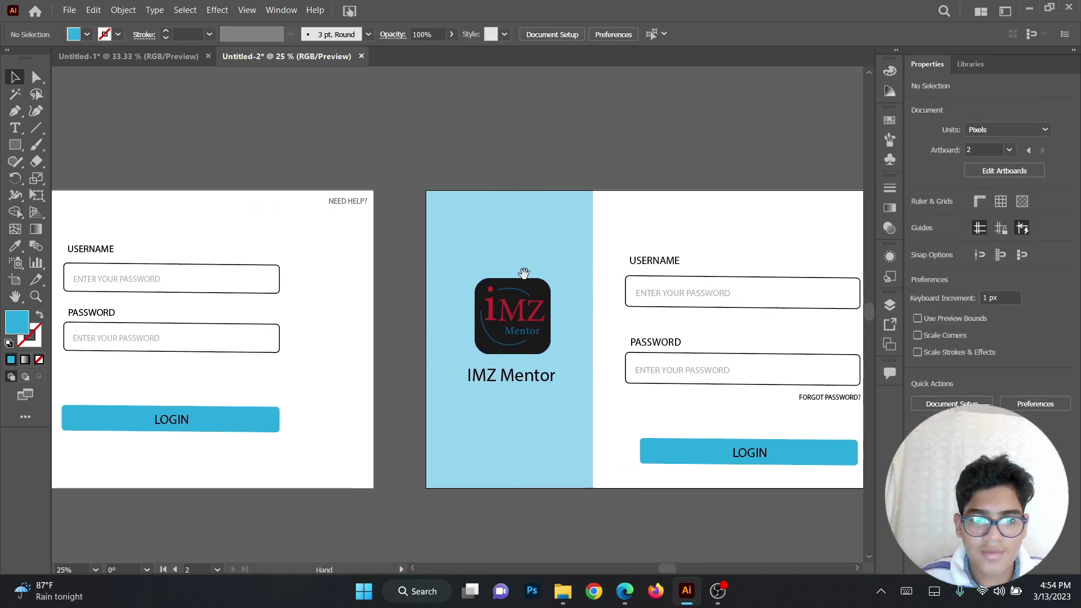
pyautogui.hotkey('ctrl', '-')
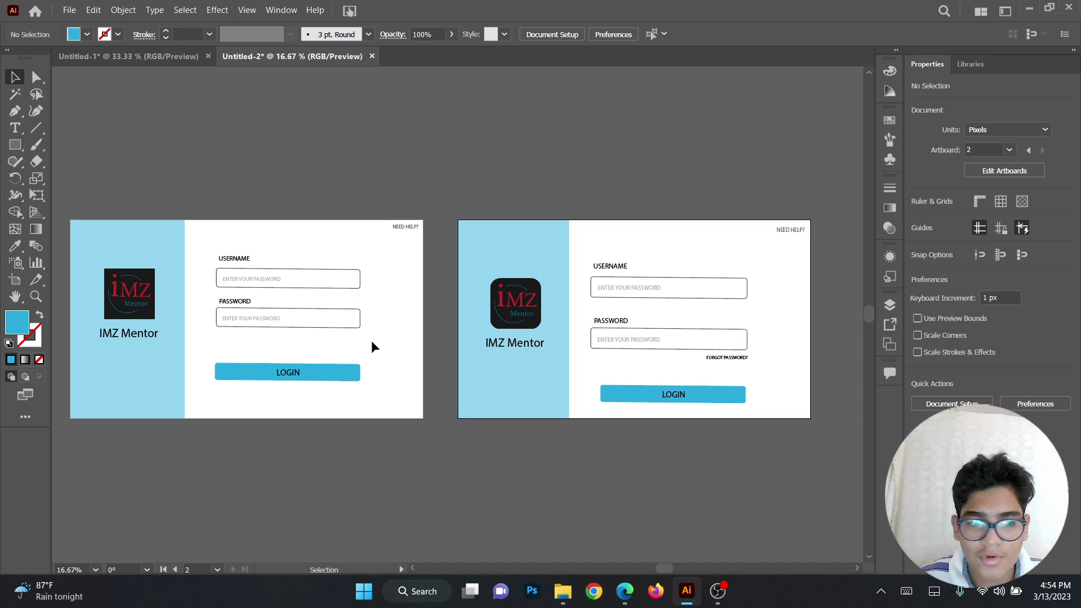
pyautogui.moveTo(670, 339); pyautogui.dragTo(474, 342)
pyautogui.hotkey('ctrl', '=')
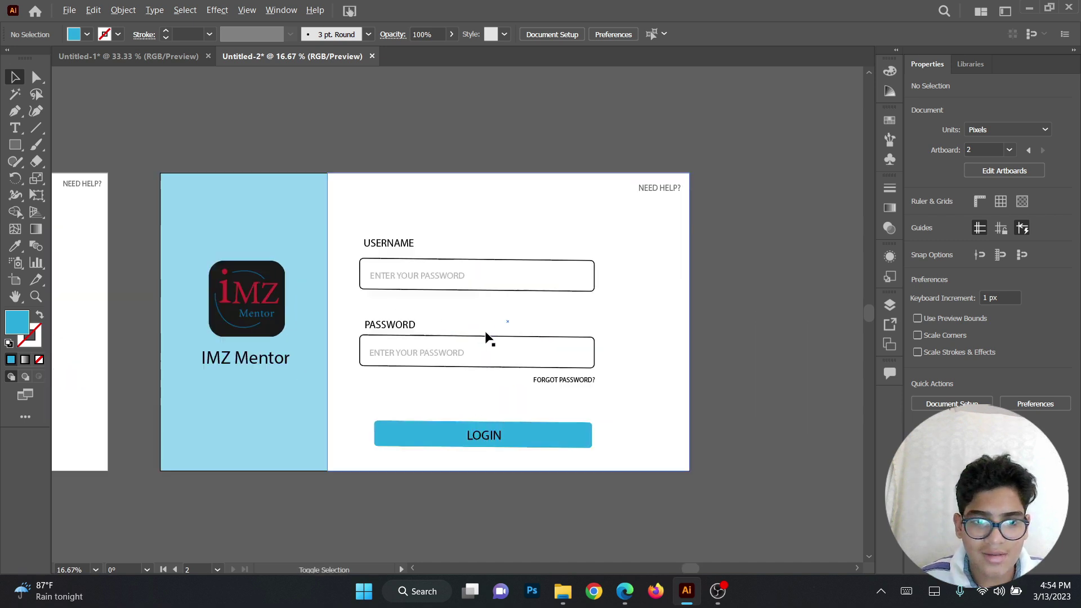
pyautogui.click(509, 221)
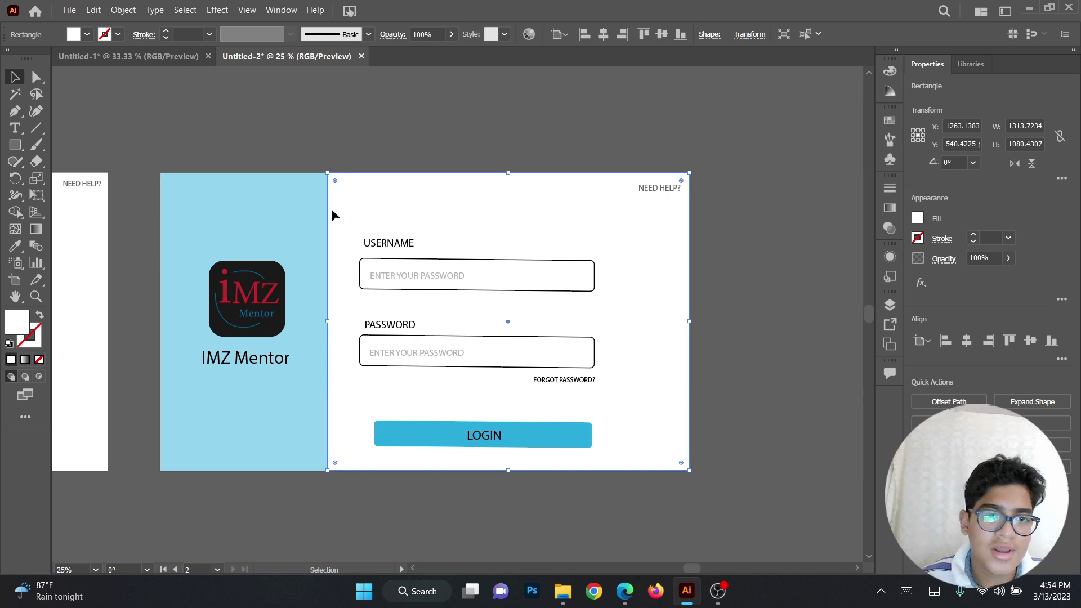
pyautogui.click(268, 203)
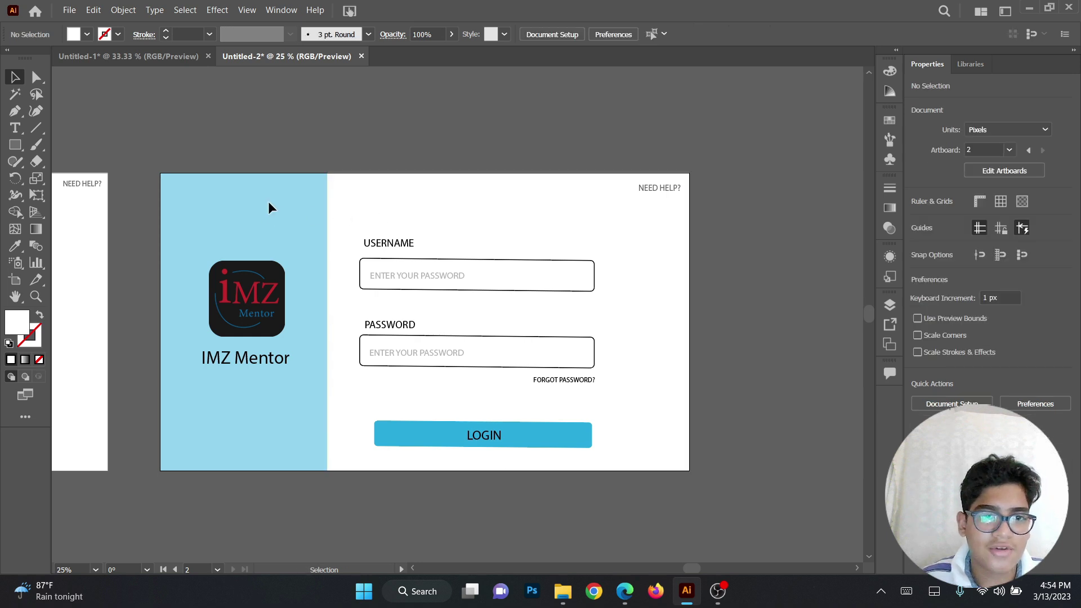
pyautogui.click(297, 189)
pyautogui.click(317, 151)
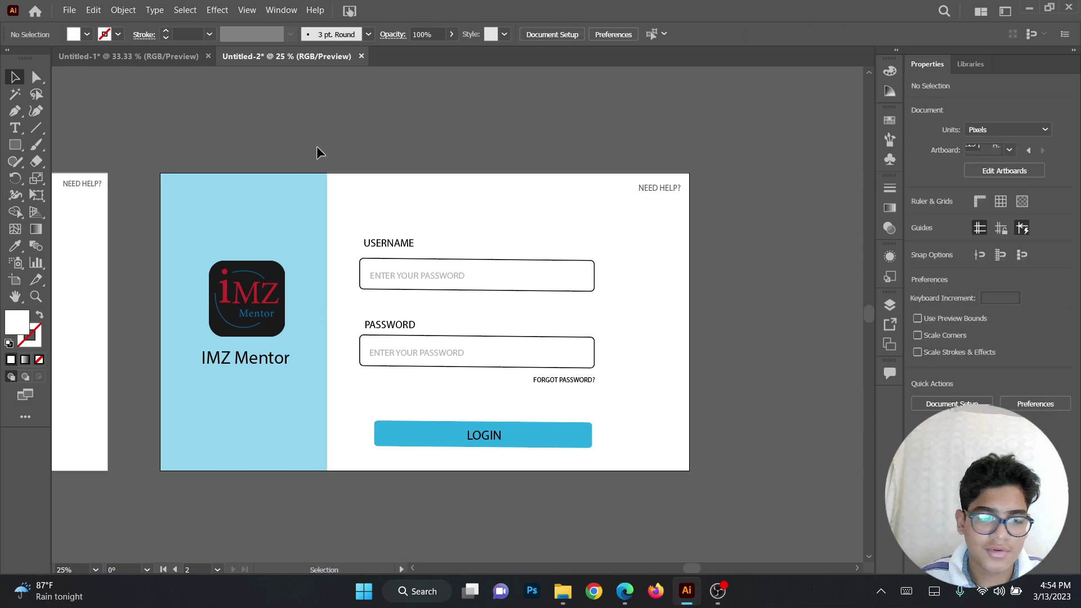